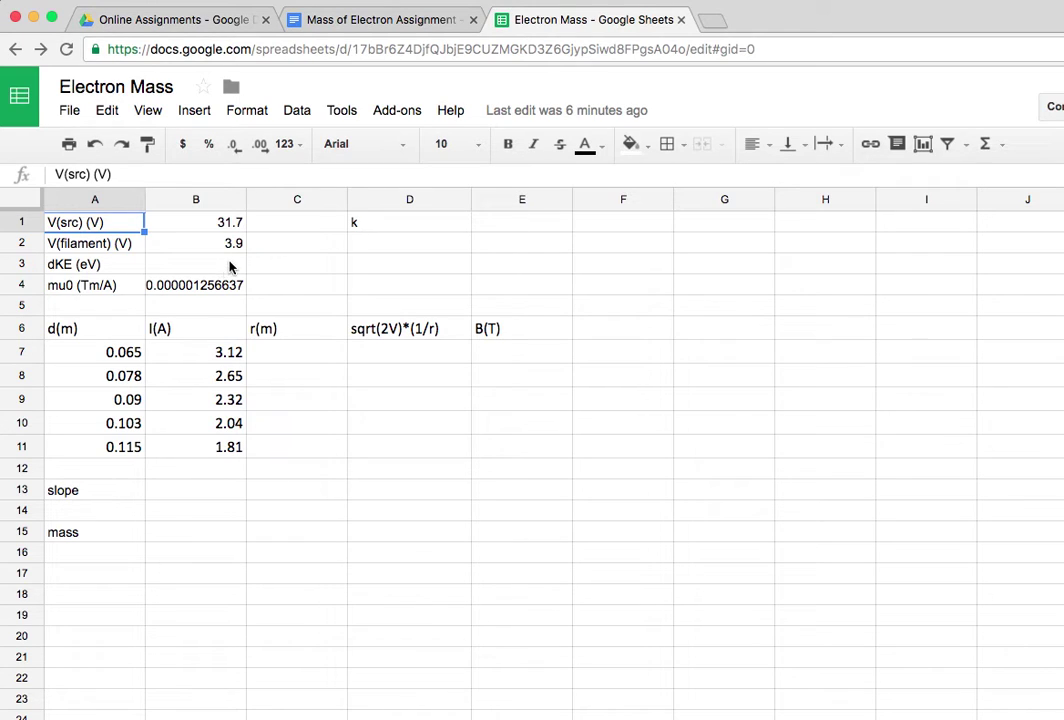
# Step: Enter =B1-B2/2 in B3 so dKE shows 29.75, then bring up the Mass of Electron Assignment document
pyautogui.click(232, 264)
pyautogui.write('=')
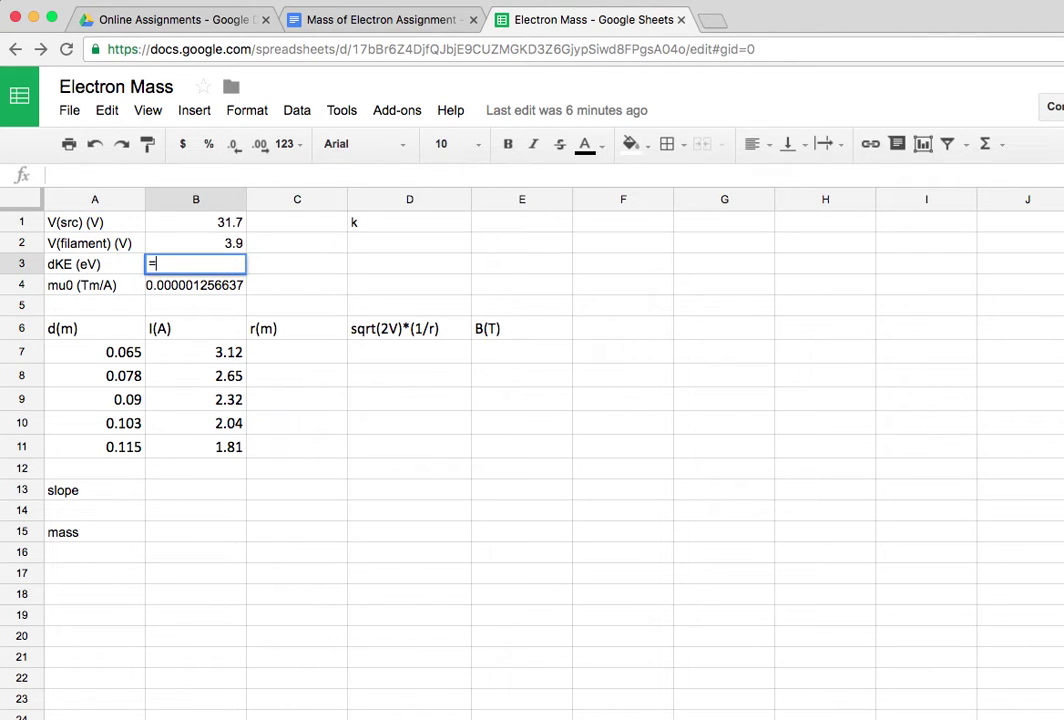
pyautogui.click(230, 225)
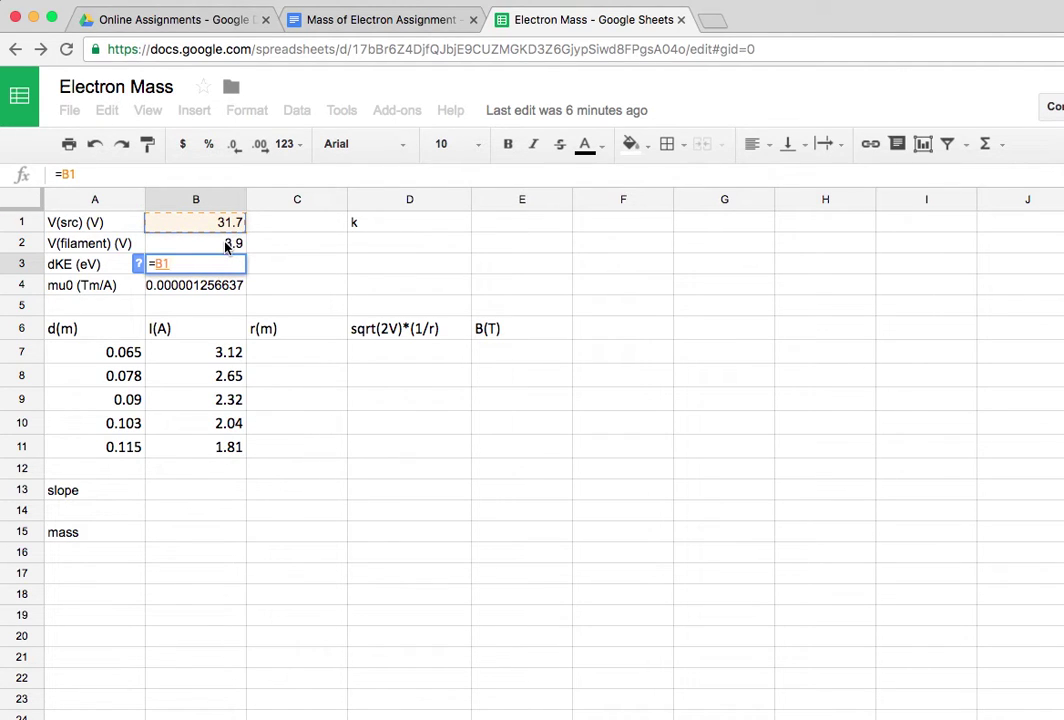
pyautogui.write('-')
pyautogui.click(229, 247)
pyautogui.write('/2')
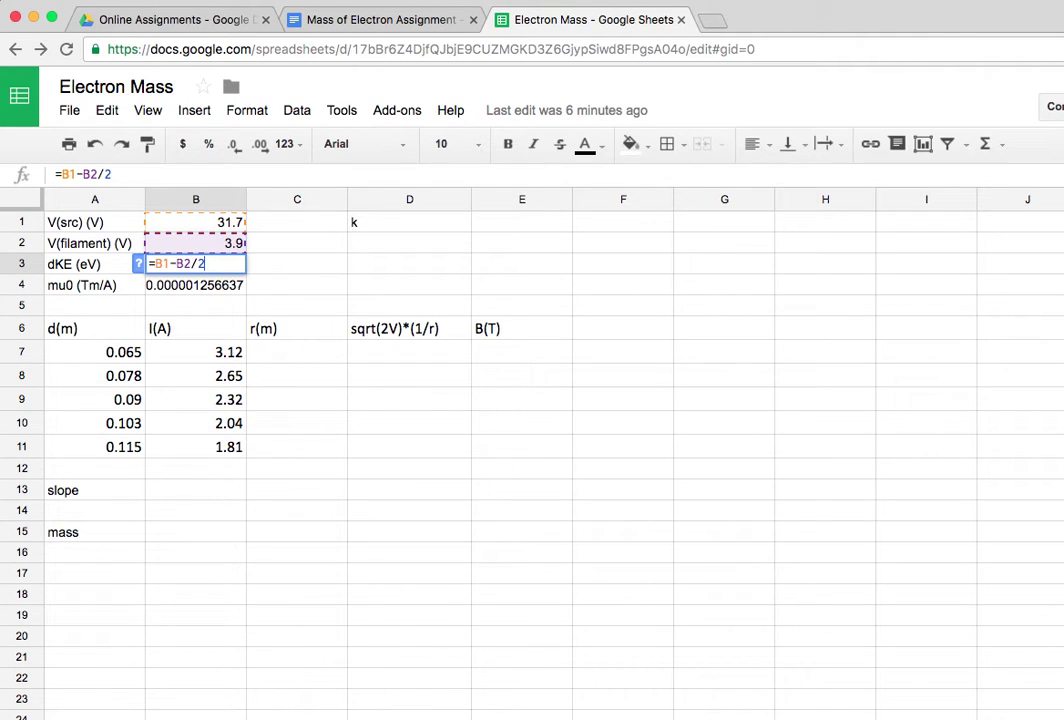
pyautogui.press('Return')
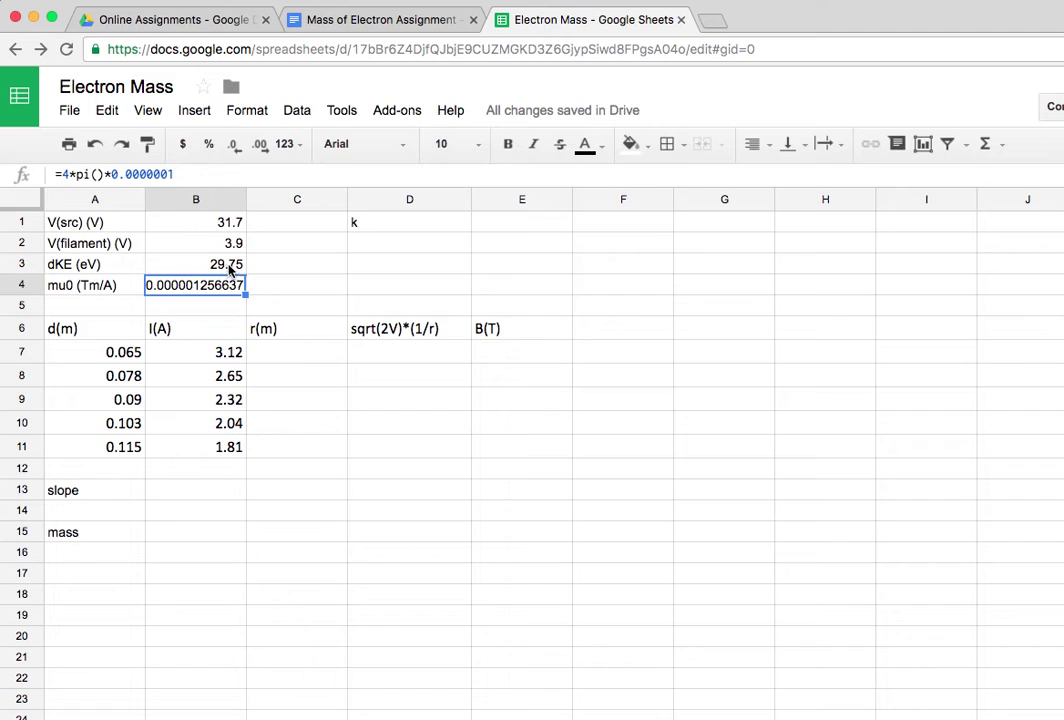
pyautogui.click(507, 230)
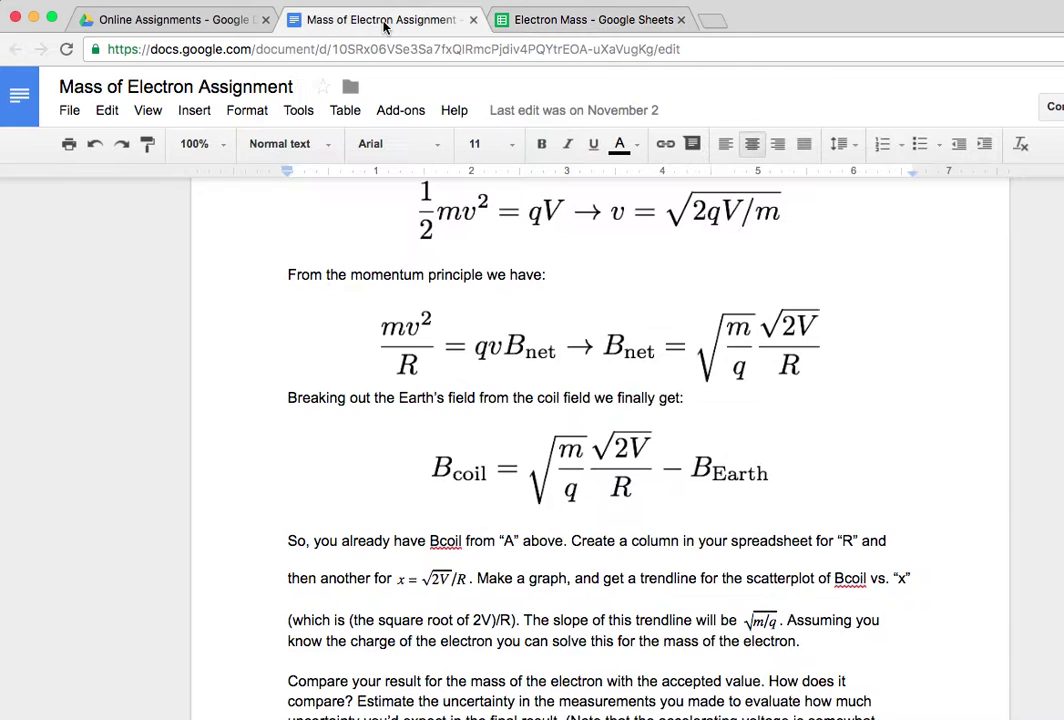
pyautogui.click(385, 22)
# Step: Scroll up to the 'A: Helmholtz Coils' heading and its B_z = 8μ0NI/√(125R) equation
pyautogui.scroll(15, 545, 417)
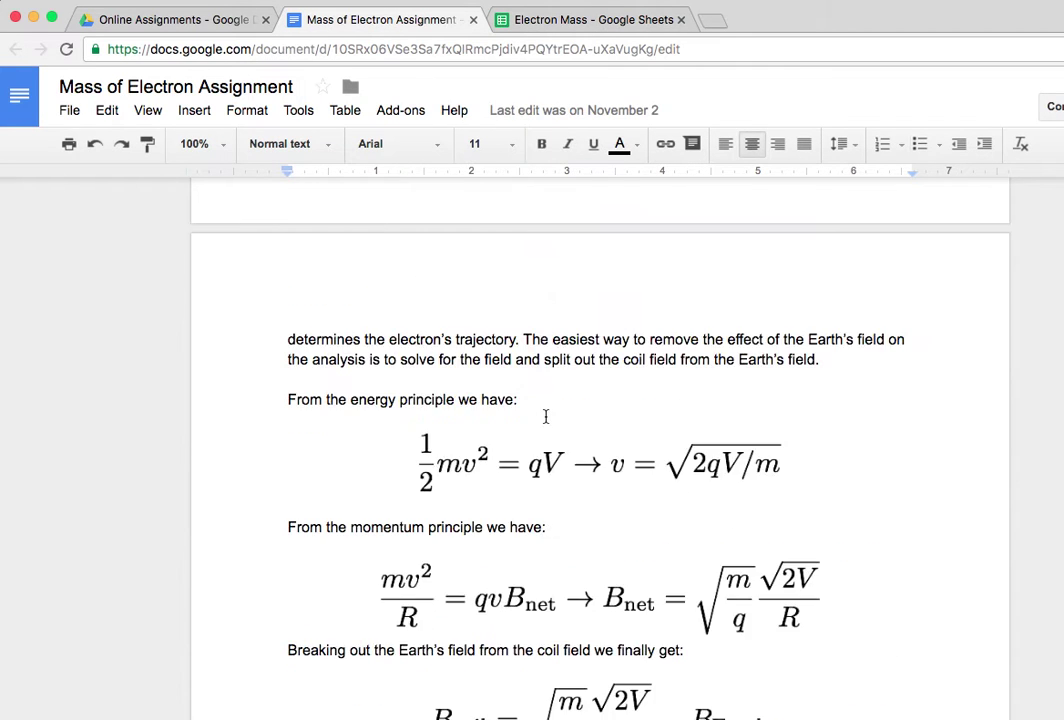
pyautogui.scroll(2, 545, 417)
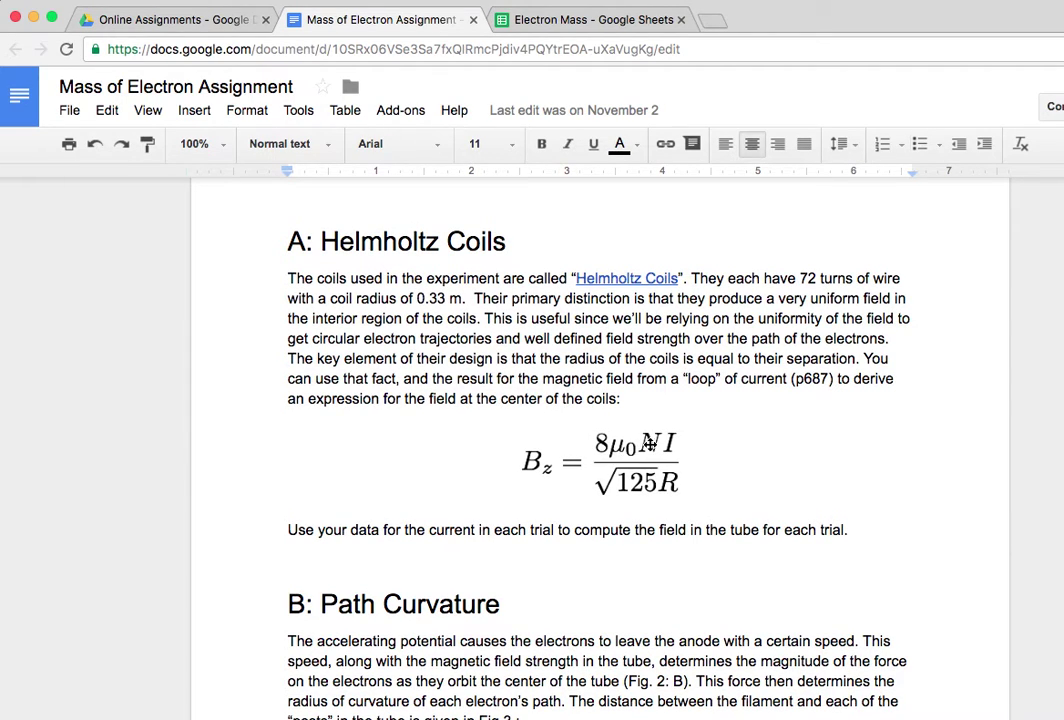
# Step: Back in the spreadsheet, enter =8*B4*72/(sqrt(125)*0.33) in E1, giving k = 0.000196183916
pyautogui.click(568, 24)
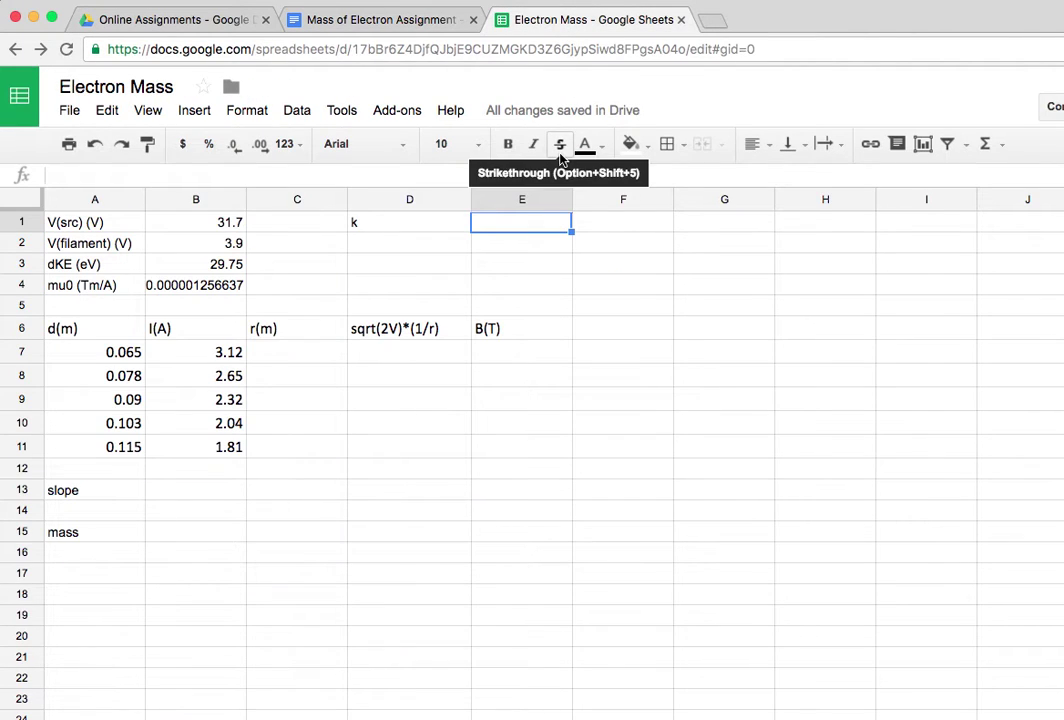
pyautogui.write('=8*')
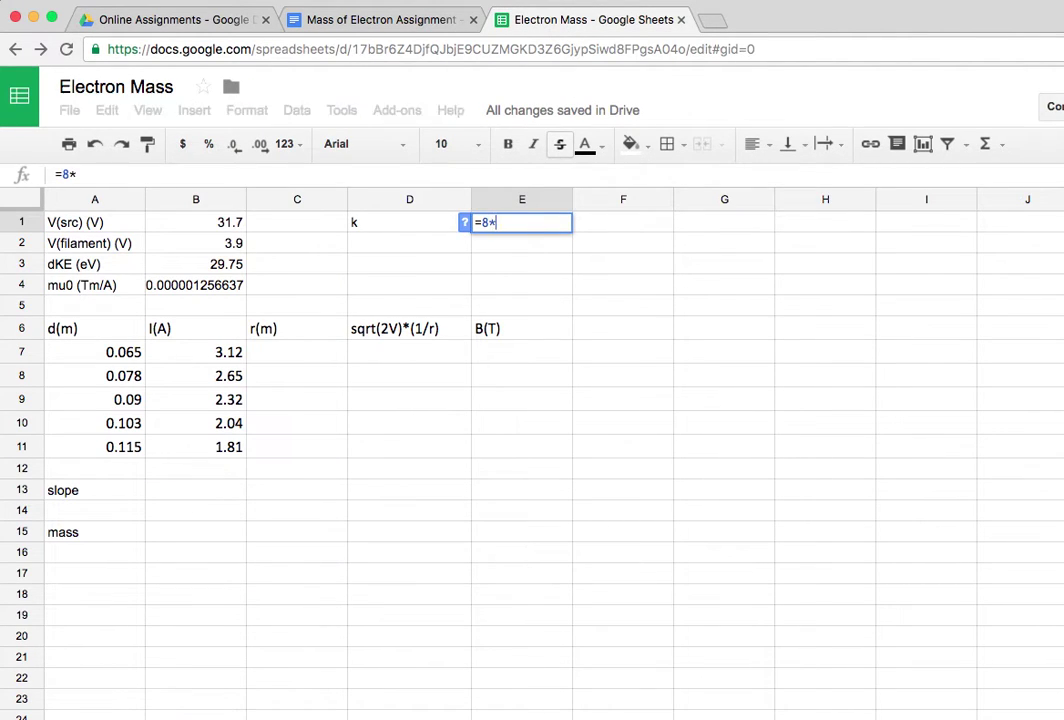
pyautogui.click(209, 289)
pyautogui.write('*')
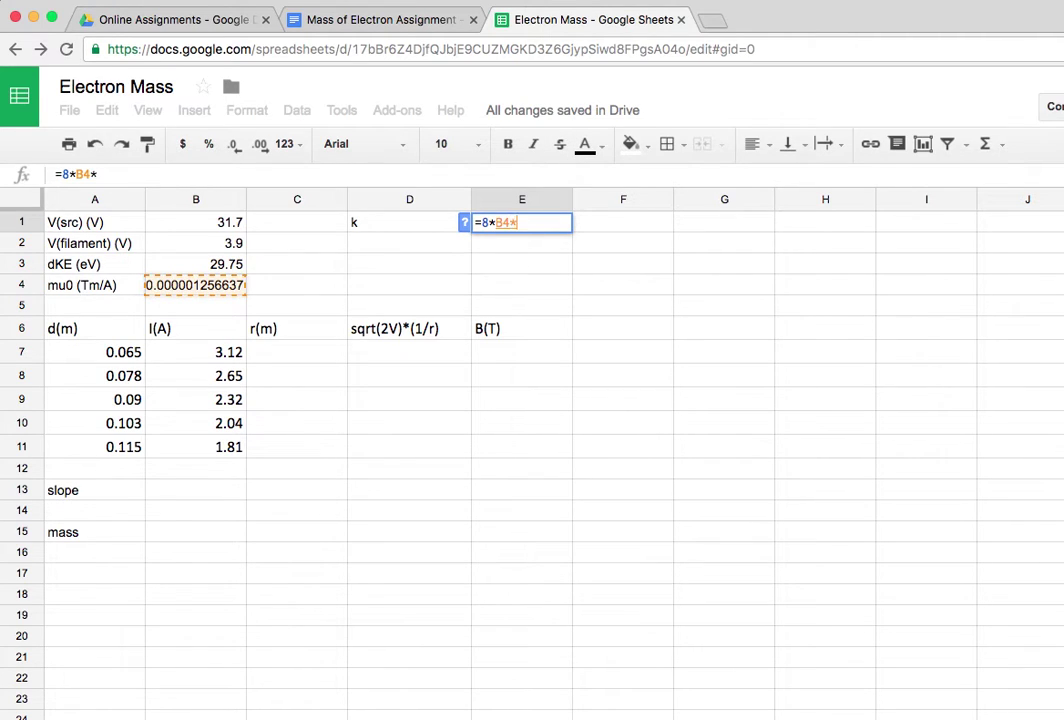
pyautogui.write('72')
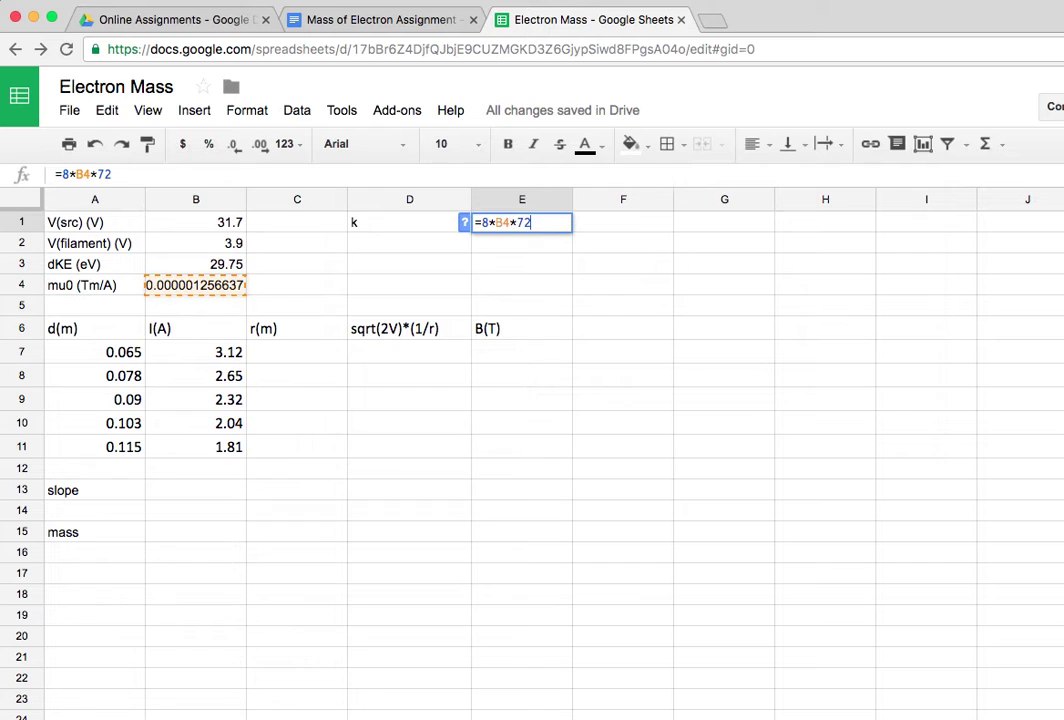
pyautogui.write('/(')
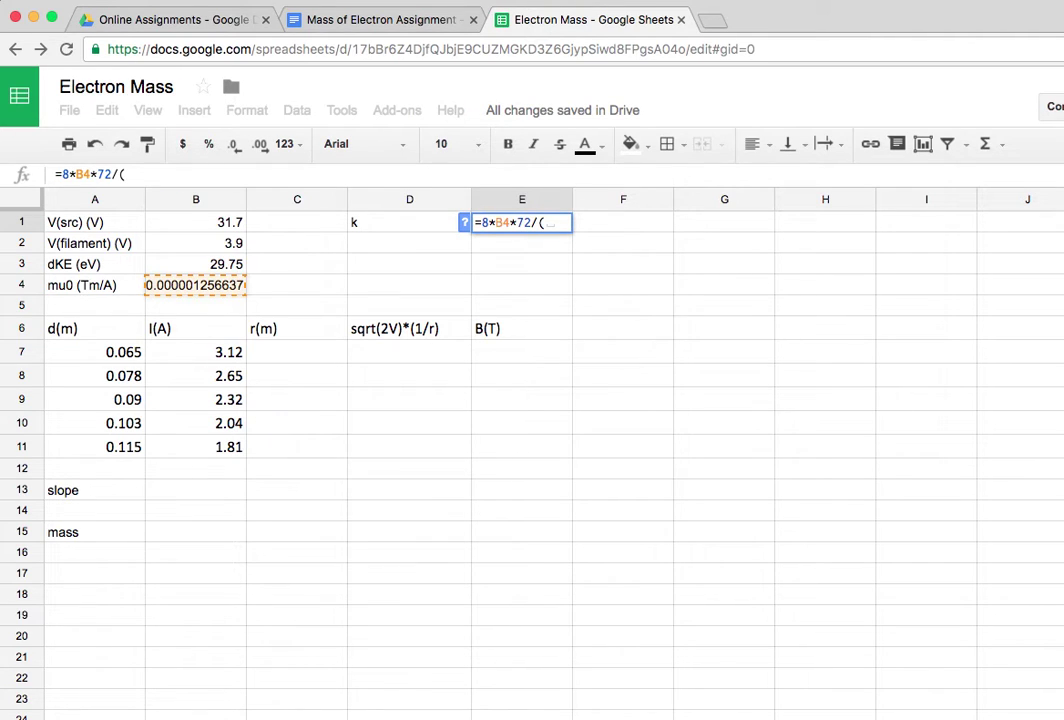
pyautogui.write('sqrt(12')
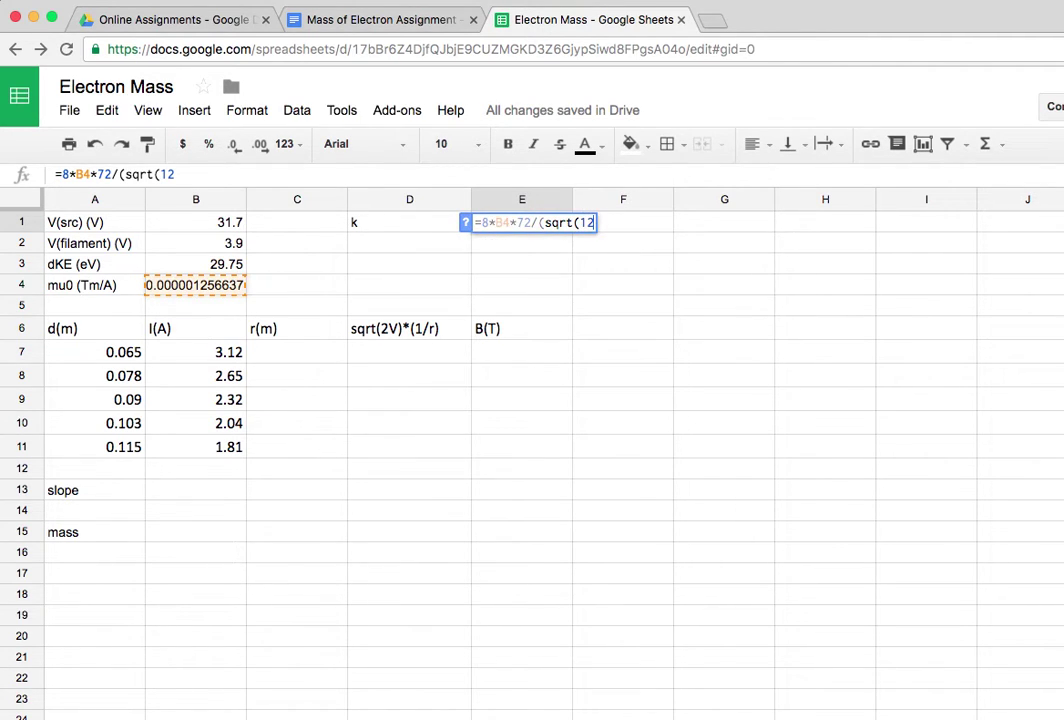
pyautogui.write('5)*0.')
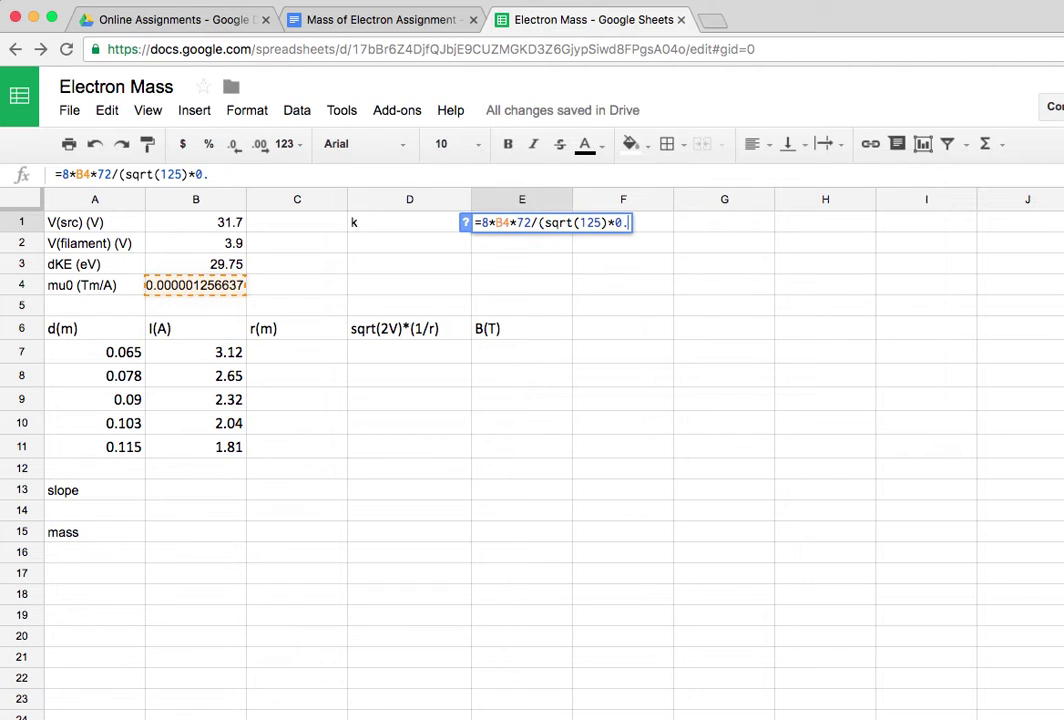
pyautogui.write('33)')
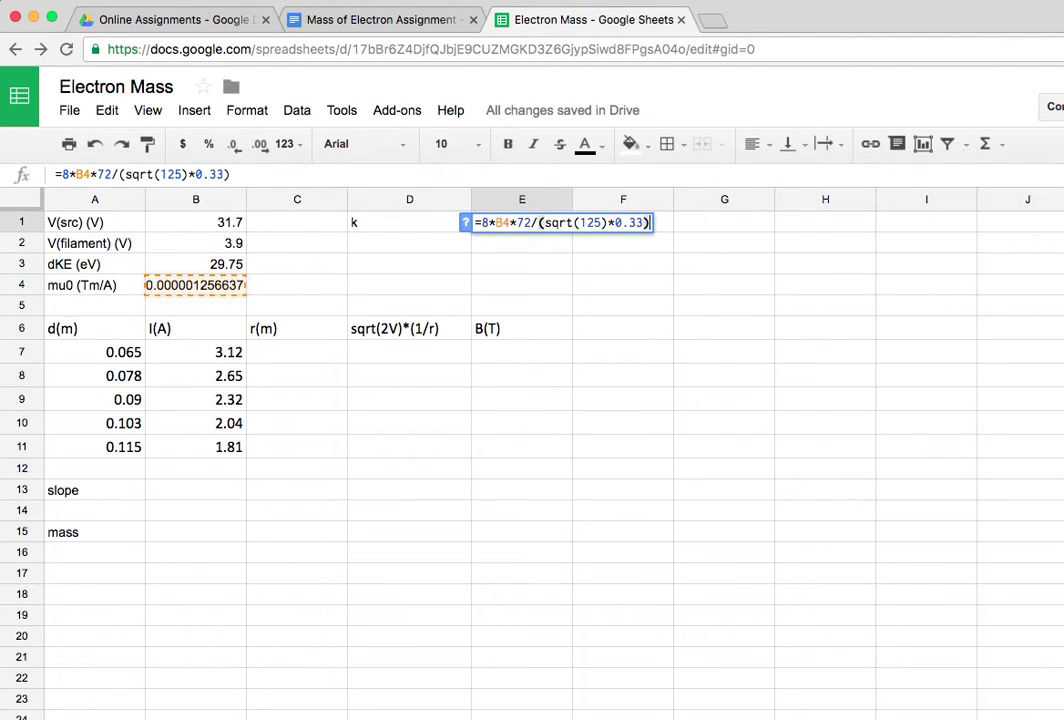
pyautogui.press('Return')
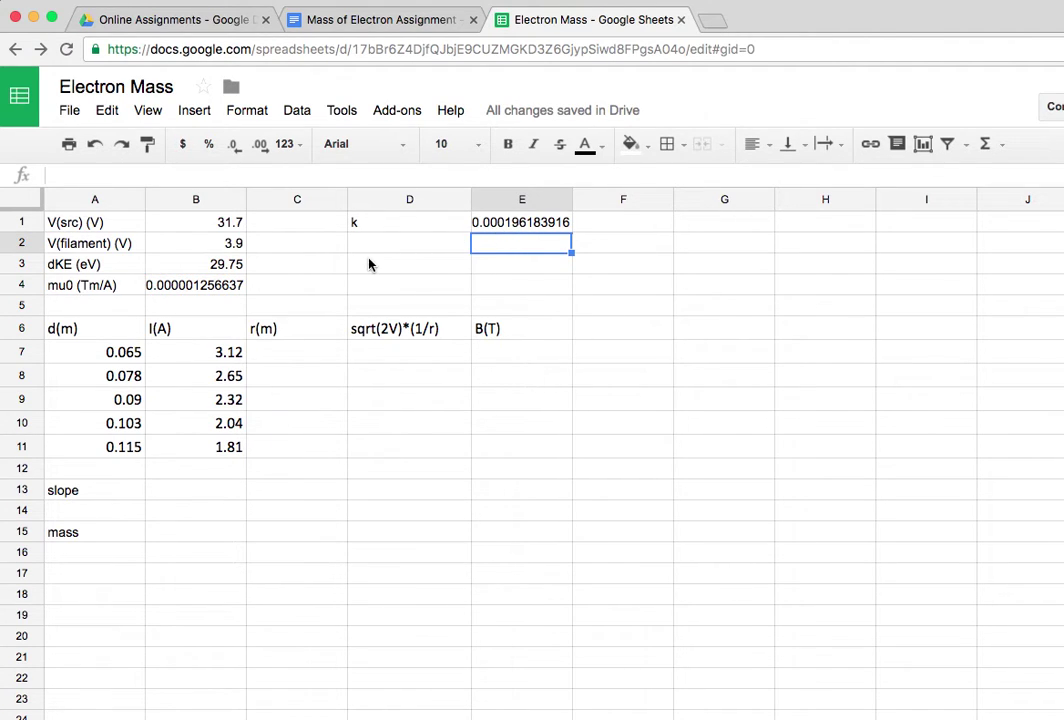
pyautogui.click(288, 358)
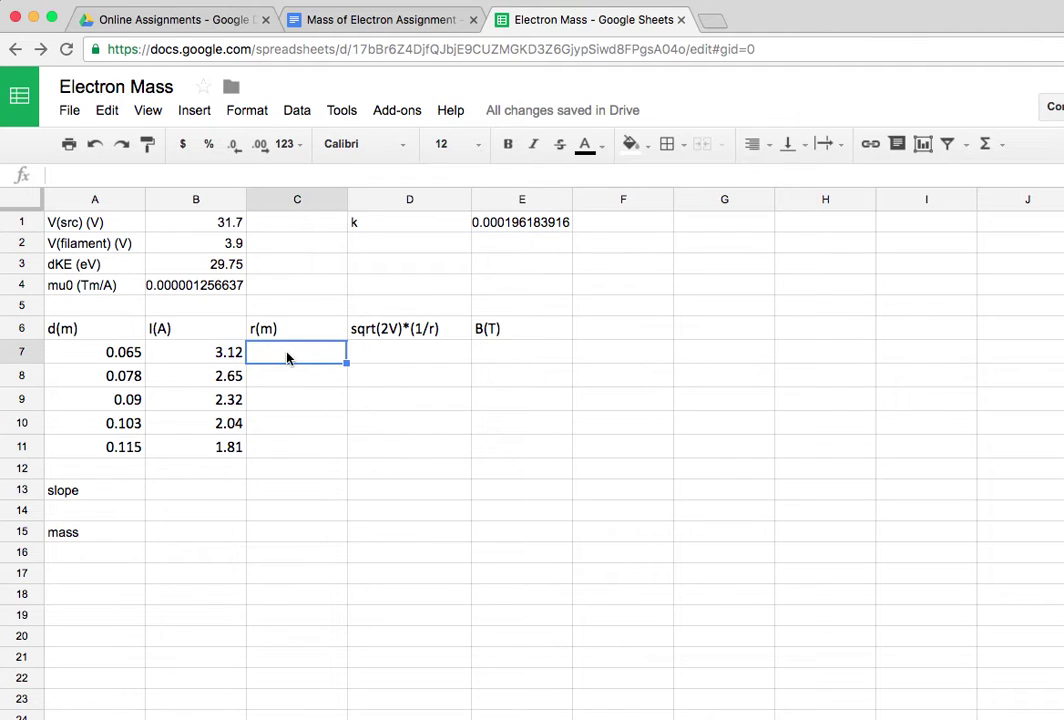
# Step: Enter =A7/2 in C7 and fill it down to C11, giving radii 0.0325 through 0.0575
pyautogui.write('=')
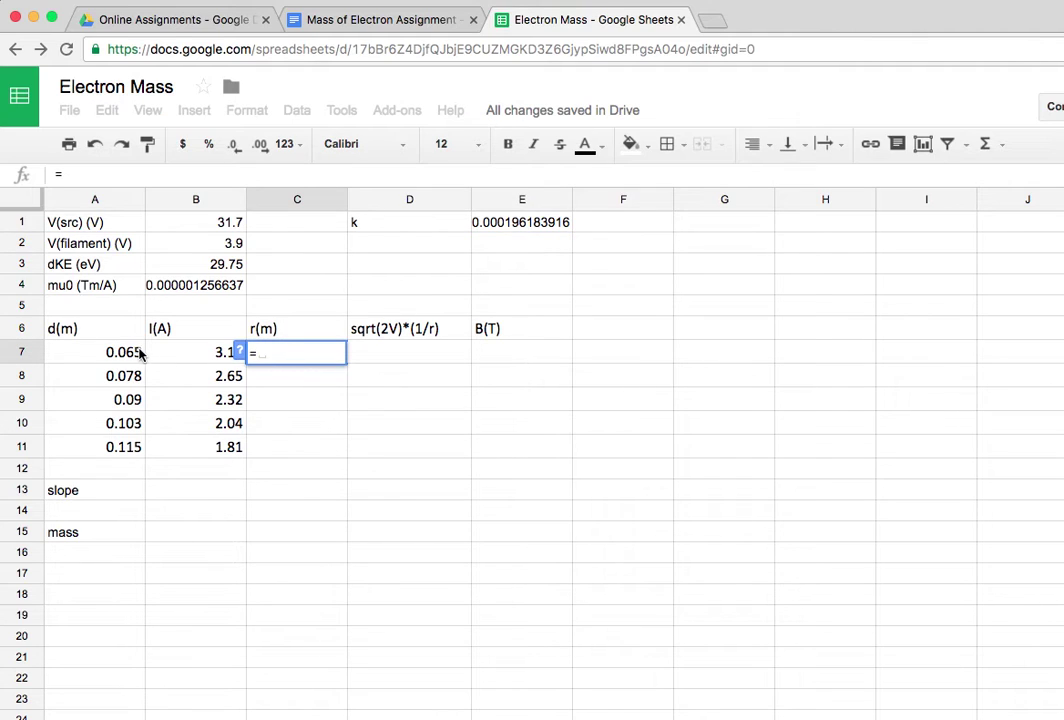
pyautogui.click(140, 352)
pyautogui.write('/')
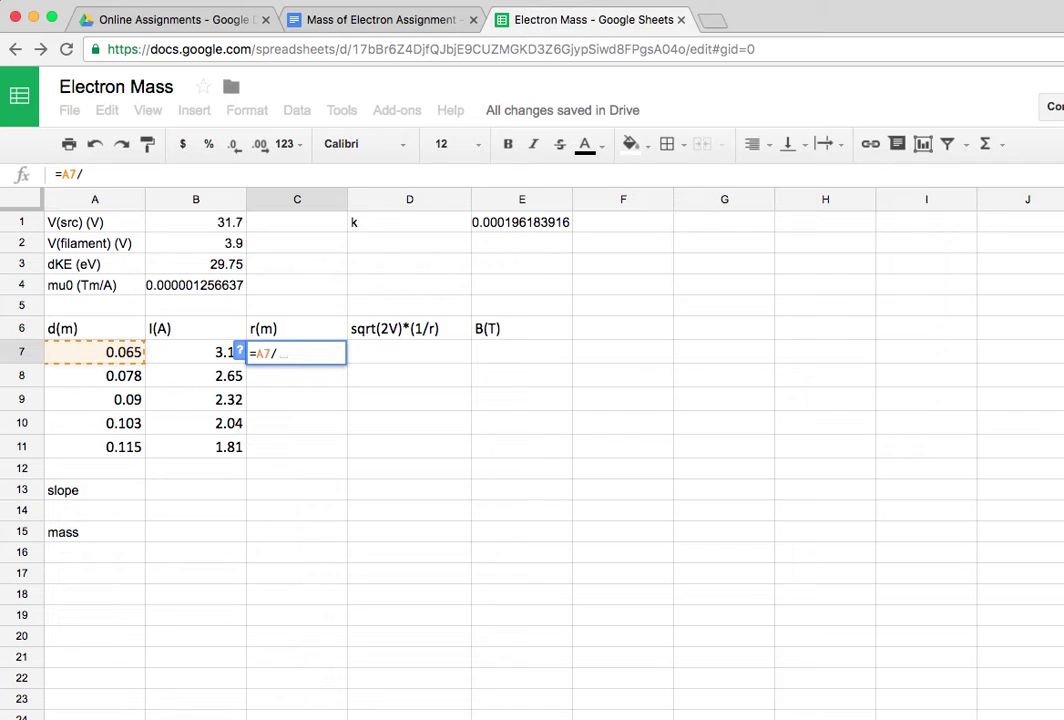
pyautogui.write('2')
pyautogui.press('Return')
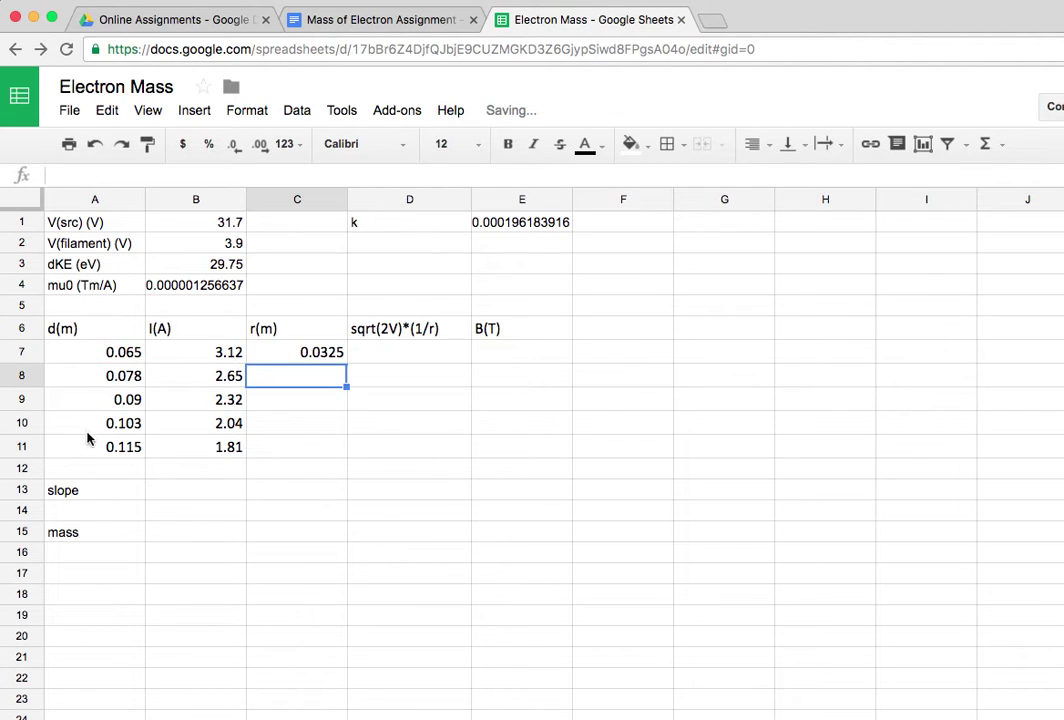
pyautogui.click(285, 358)
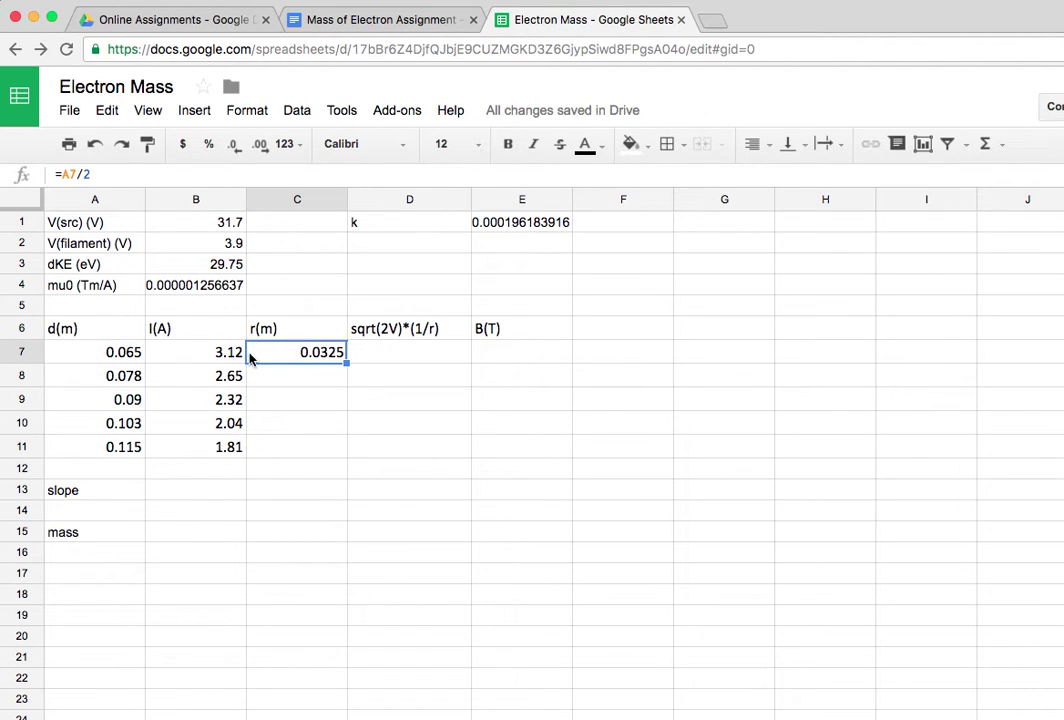
pyautogui.moveTo(347, 362); pyautogui.dragTo(341, 458)
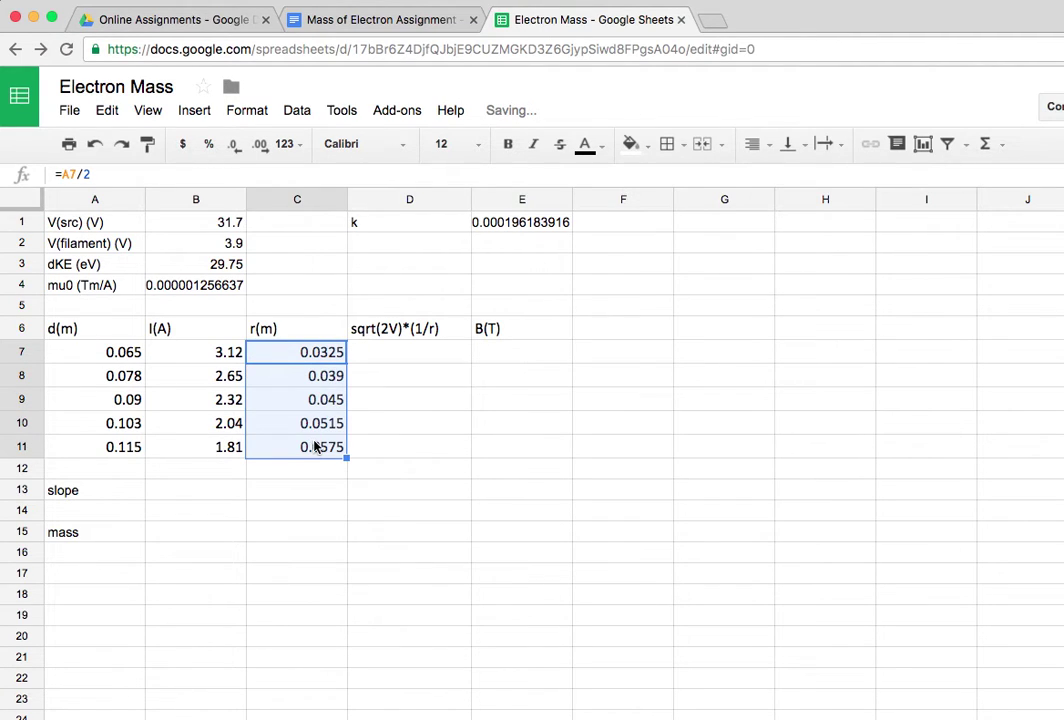
pyautogui.click(421, 359)
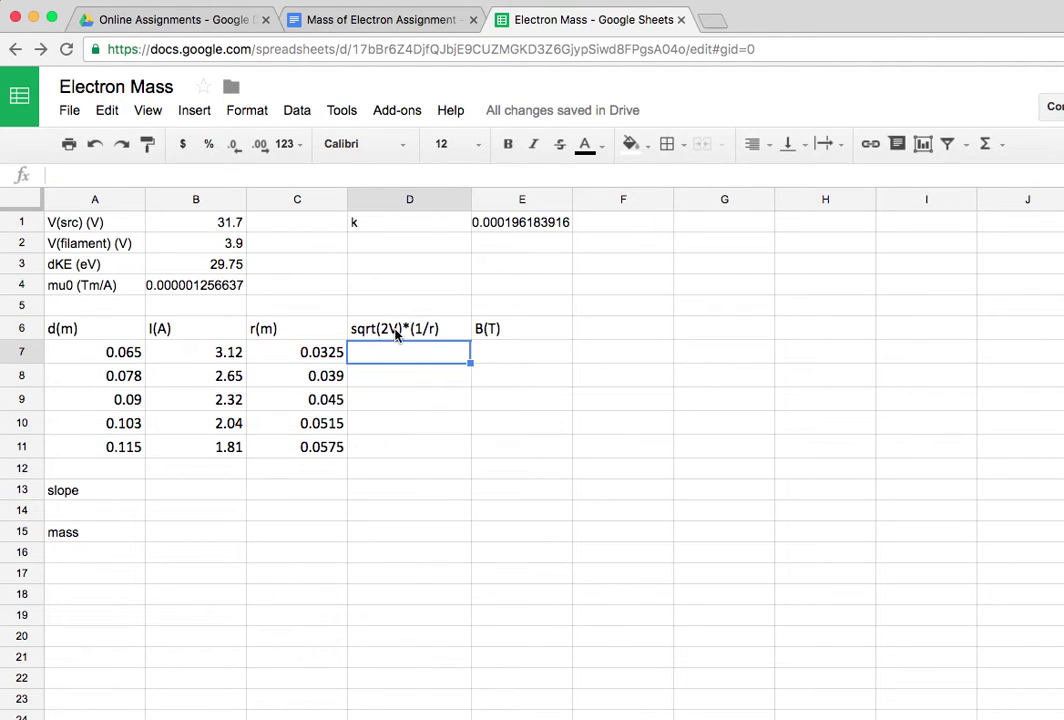
# Step: Return to the assignment and scroll to the B_coil equation and x = √(2V)/R column instructions
pyautogui.click(404, 24)
pyautogui.scroll(-6, 601, 315)
pyautogui.scroll(-7, 601, 315)
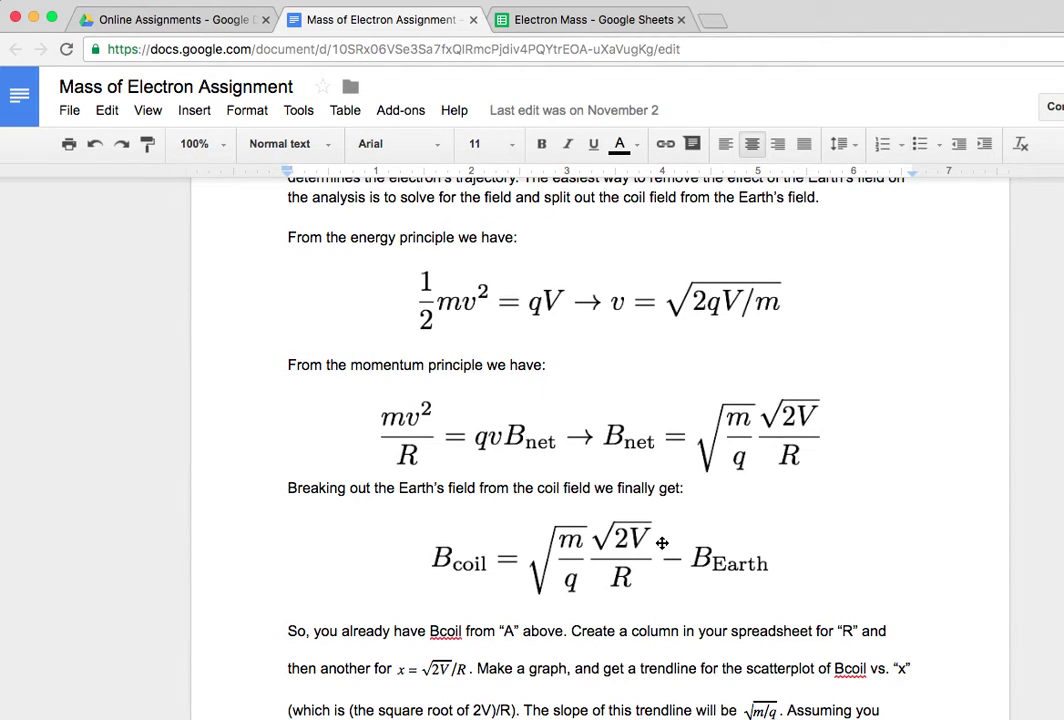
# Step: Enter =sqrt(2*B3)/C7 in D7 of the Electron Mass sheet
pyautogui.click(600, 22)
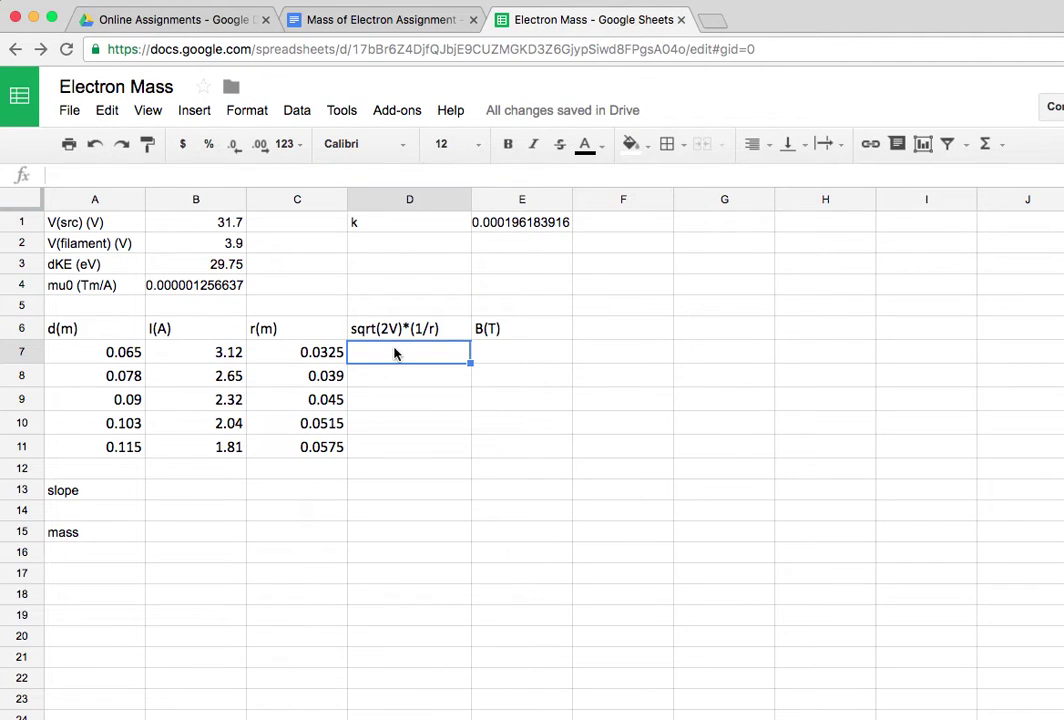
pyautogui.write('=sqrt(')
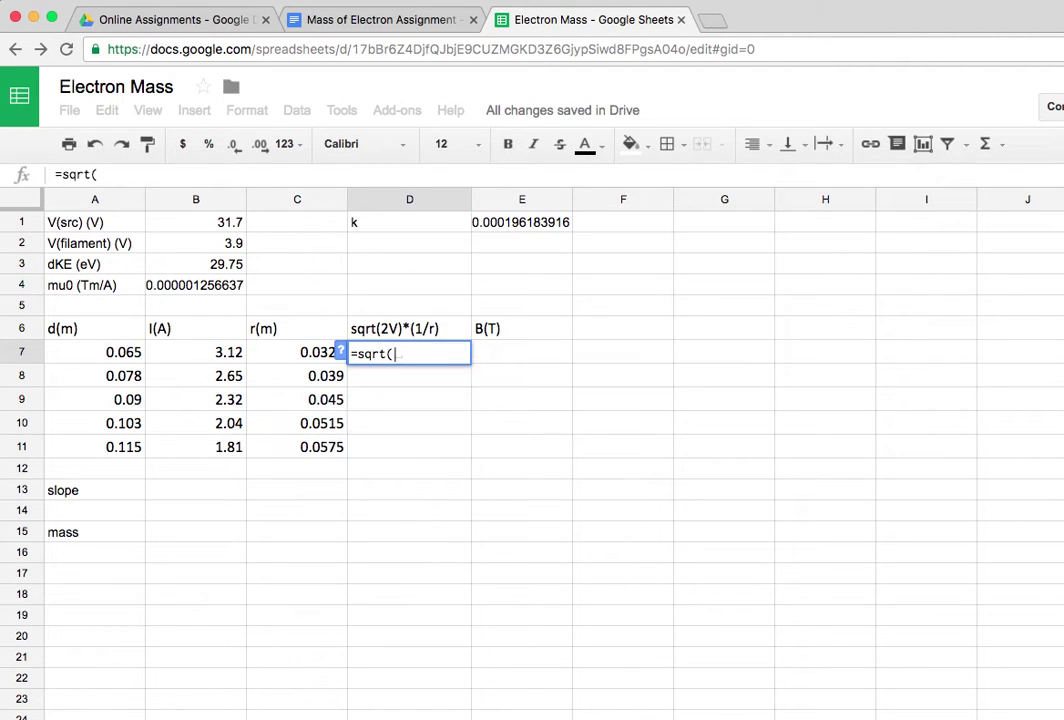
pyautogui.write('2*')
pyautogui.click(214, 266)
pyautogui.write(')/')
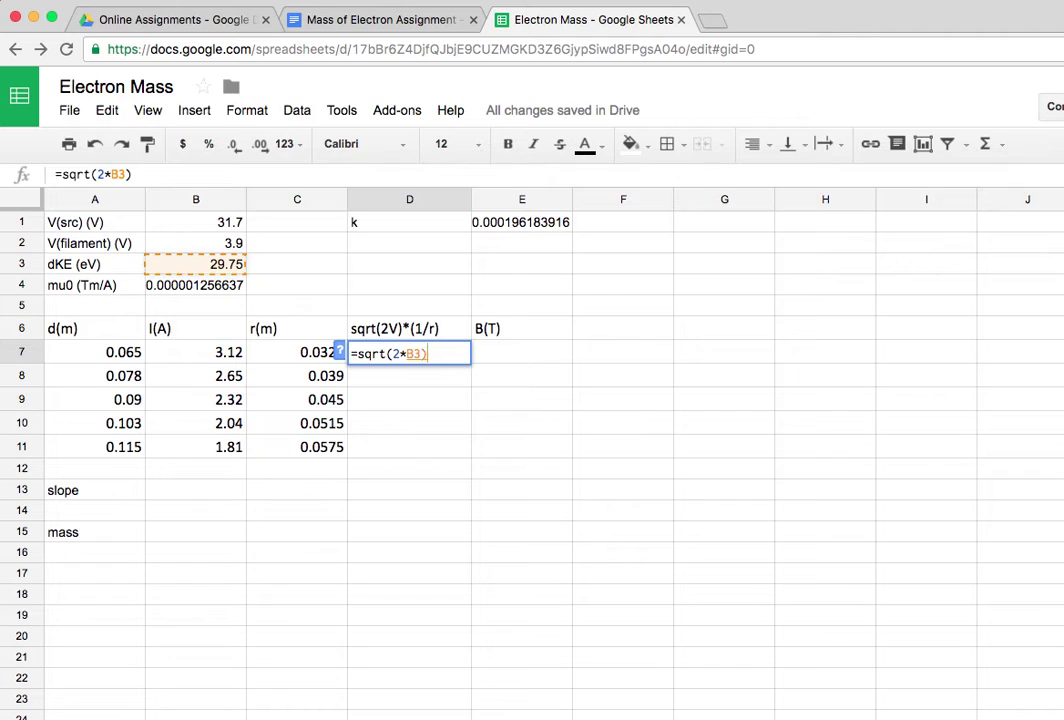
pyautogui.click(290, 354)
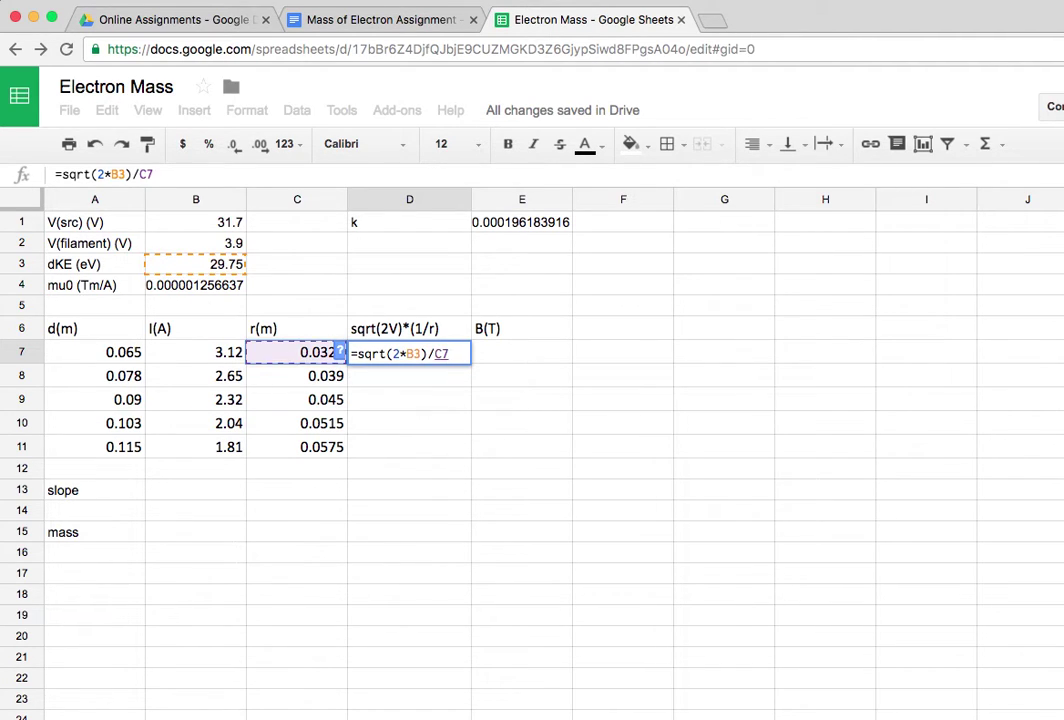
pyautogui.press('Return')
# Step: Lock the reference as $B$3 and fill D7 down to D11, giving 2.37E+02 to 1.34E+02
pyautogui.click(427, 360)
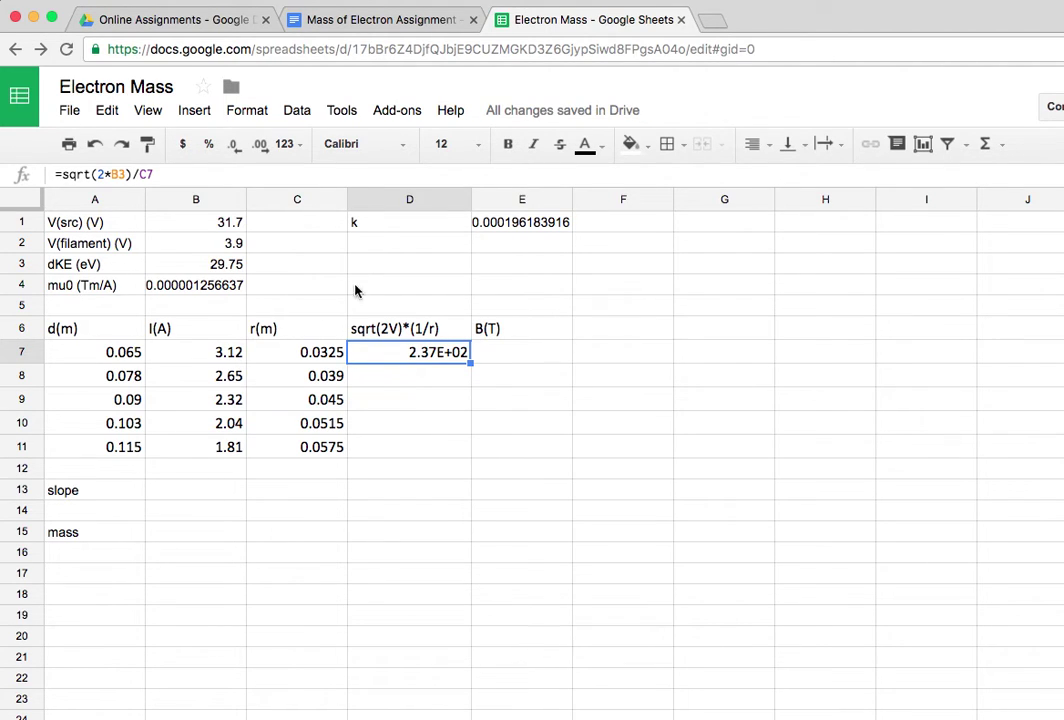
pyautogui.click(112, 175)
pyautogui.write('$')
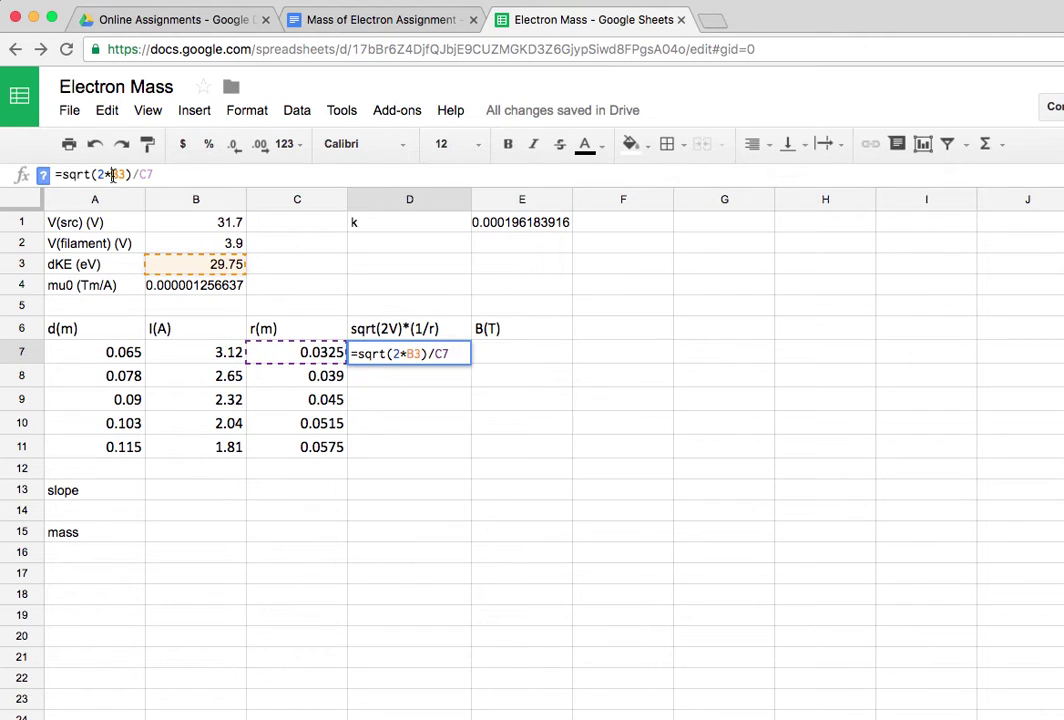
pyautogui.click(126, 175)
pyautogui.write('$B$')
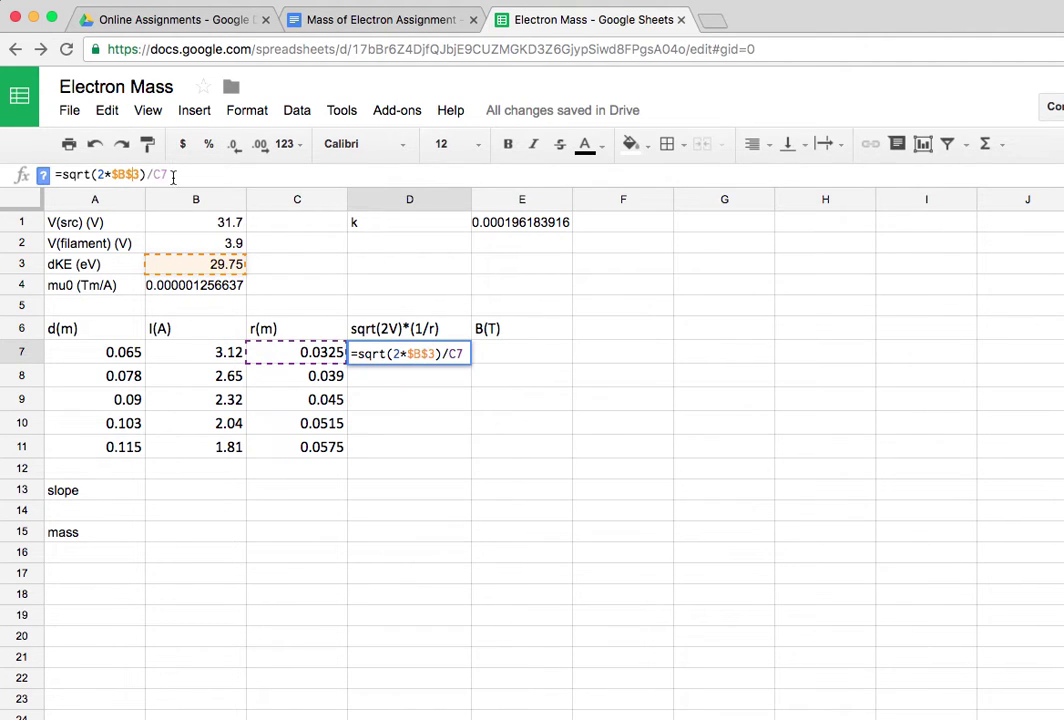
pyautogui.click(189, 175)
pyautogui.press('Return')
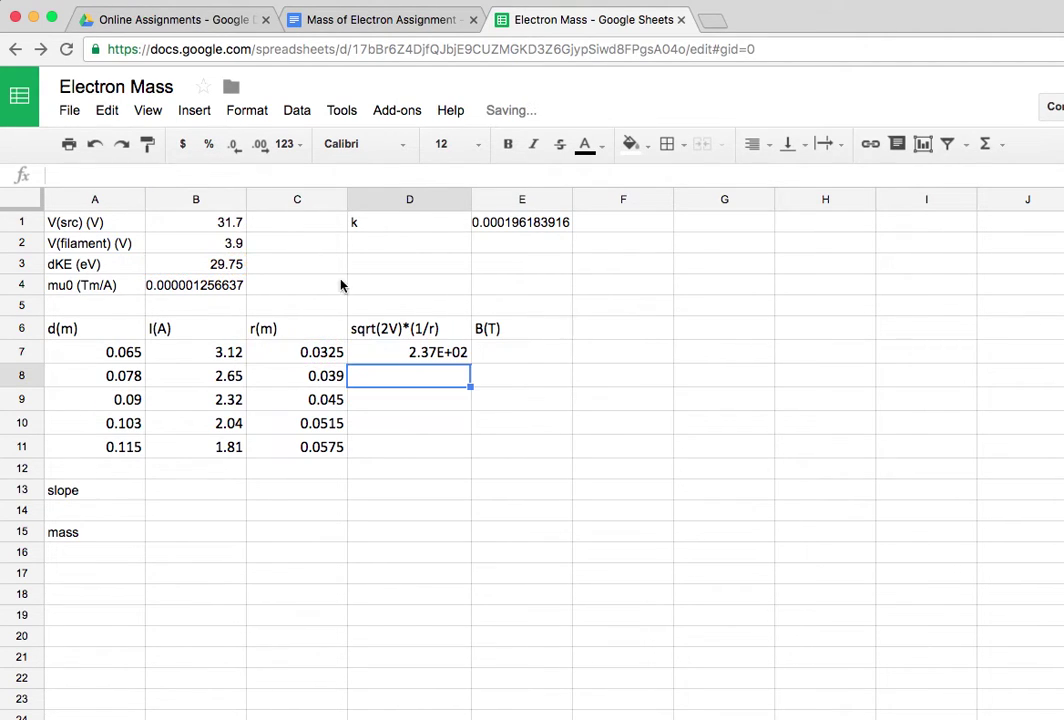
pyautogui.click(410, 355)
pyautogui.moveTo(471, 362); pyautogui.dragTo(470, 450)
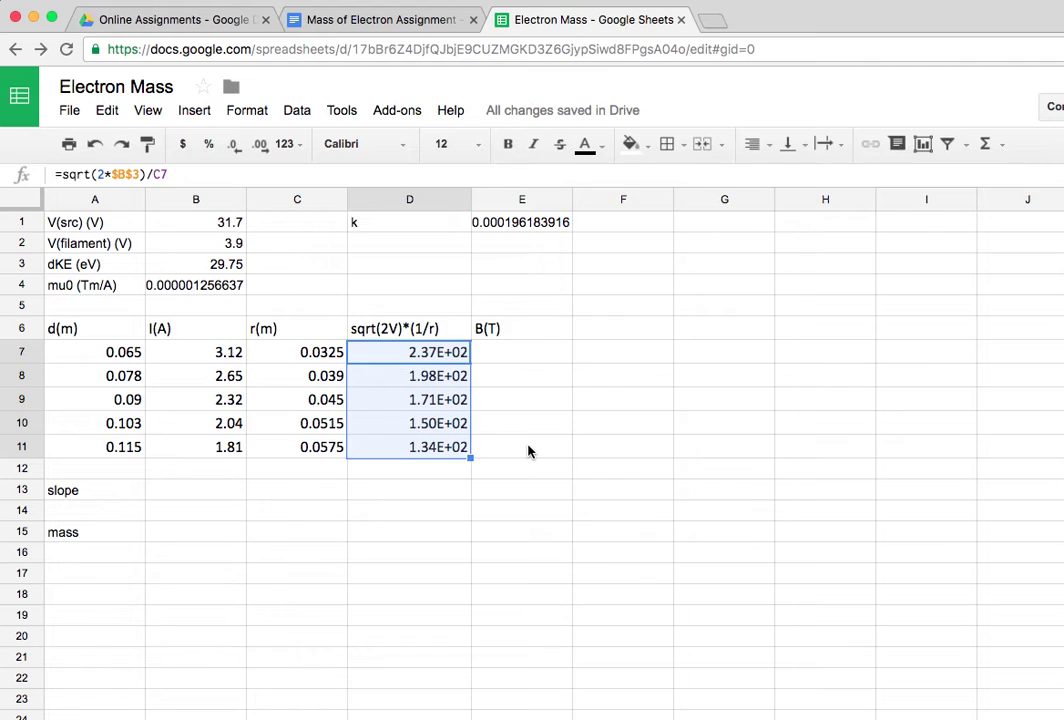
# Step: Start a formula in E7 multiplying the current in B7 by k in E1
pyautogui.click(531, 364)
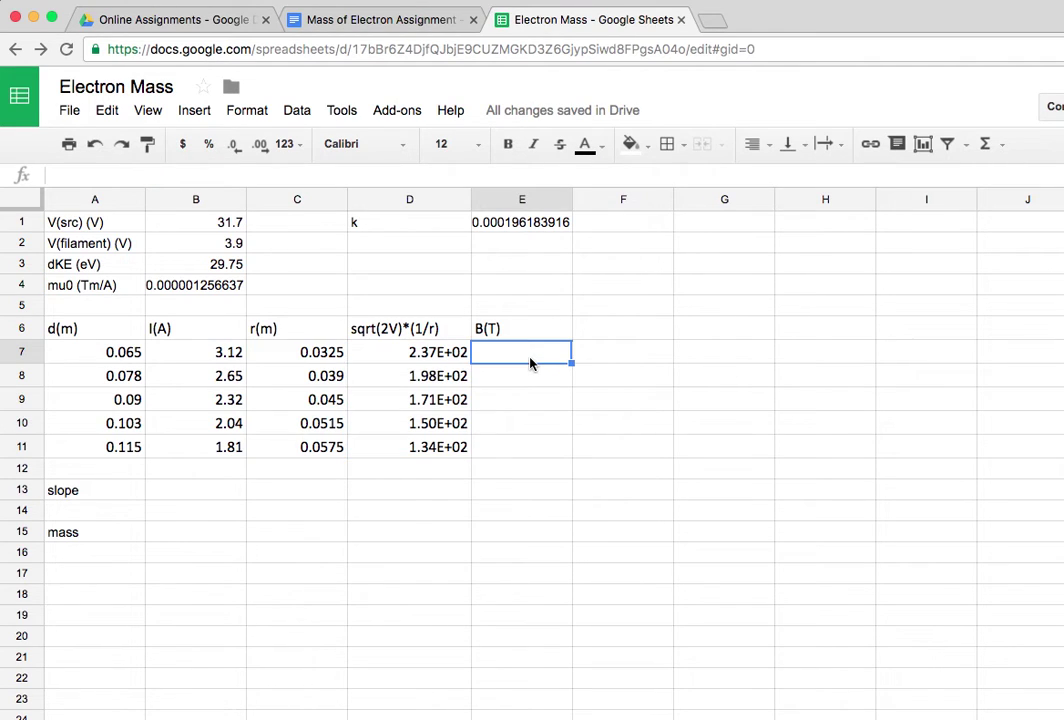
pyautogui.write('=')
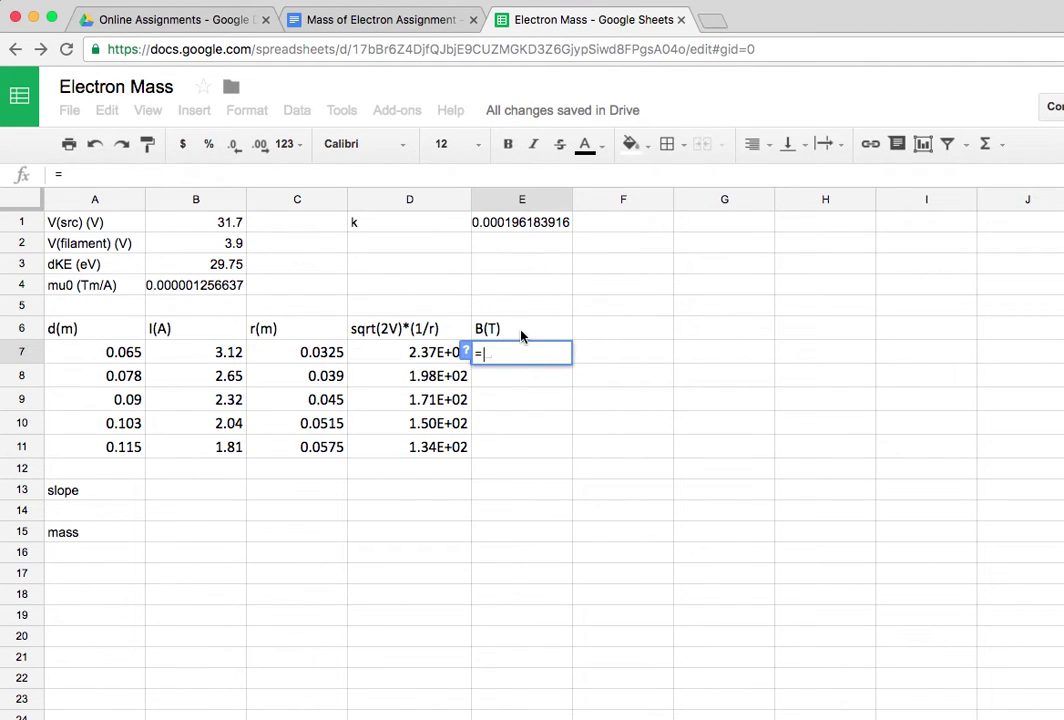
pyautogui.click(176, 352)
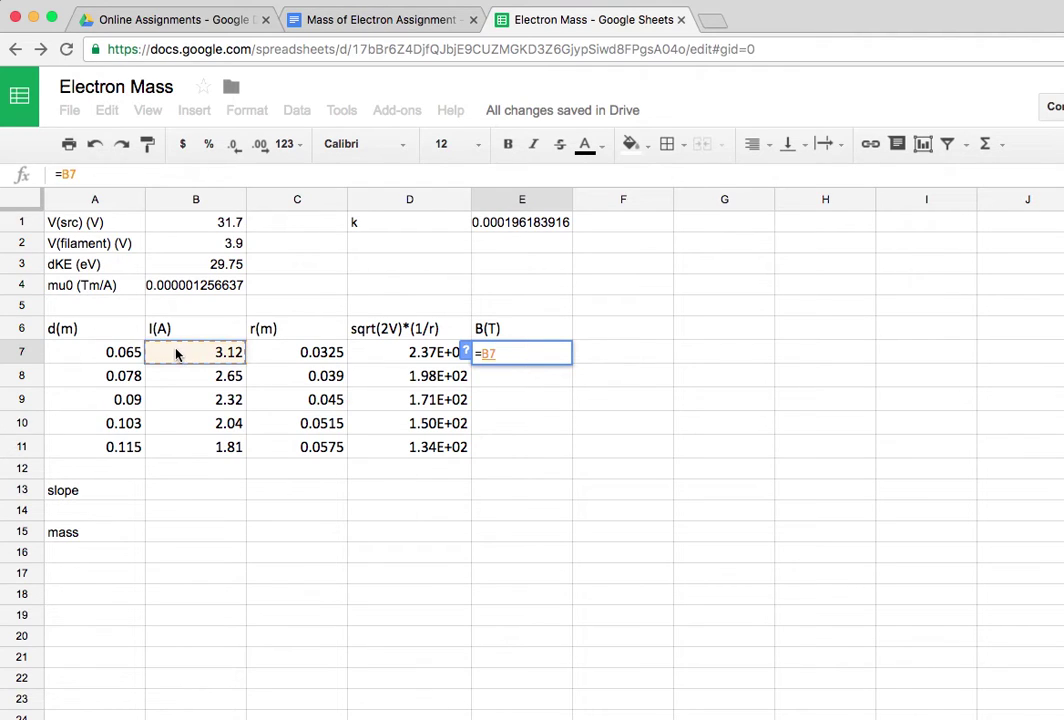
pyautogui.write('*')
pyautogui.click(530, 223)
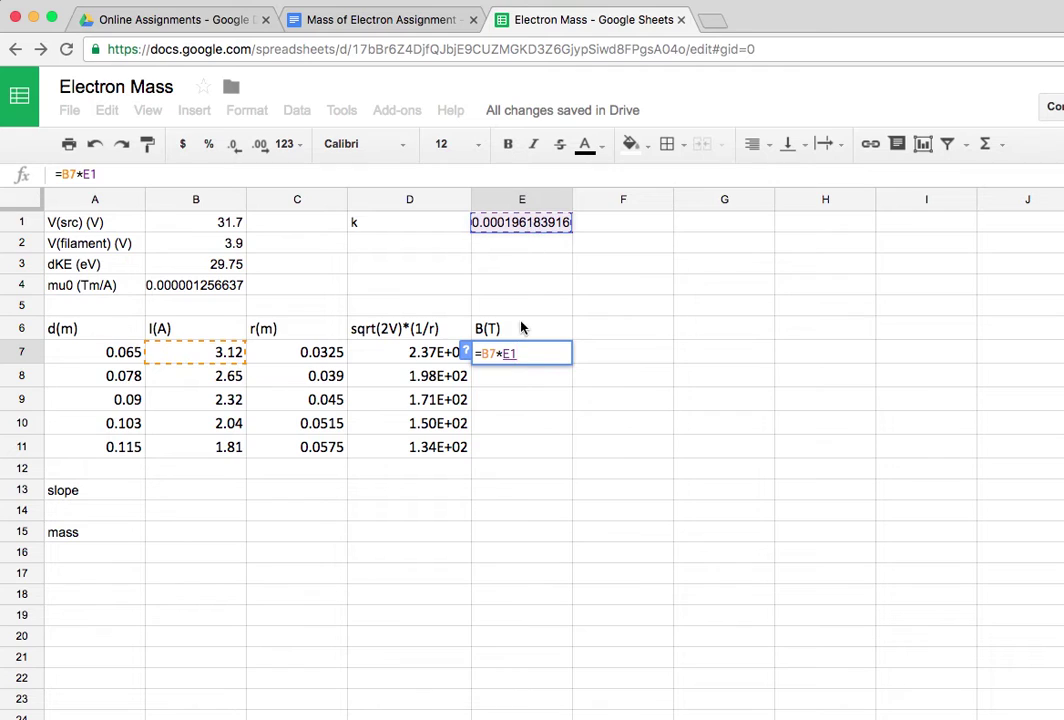
# Step: Make it =B7*$E$1 and fill down to E11, giving 6.12E-04 to 3.55E-04
pyautogui.click(503, 354)
pyautogui.write('$')
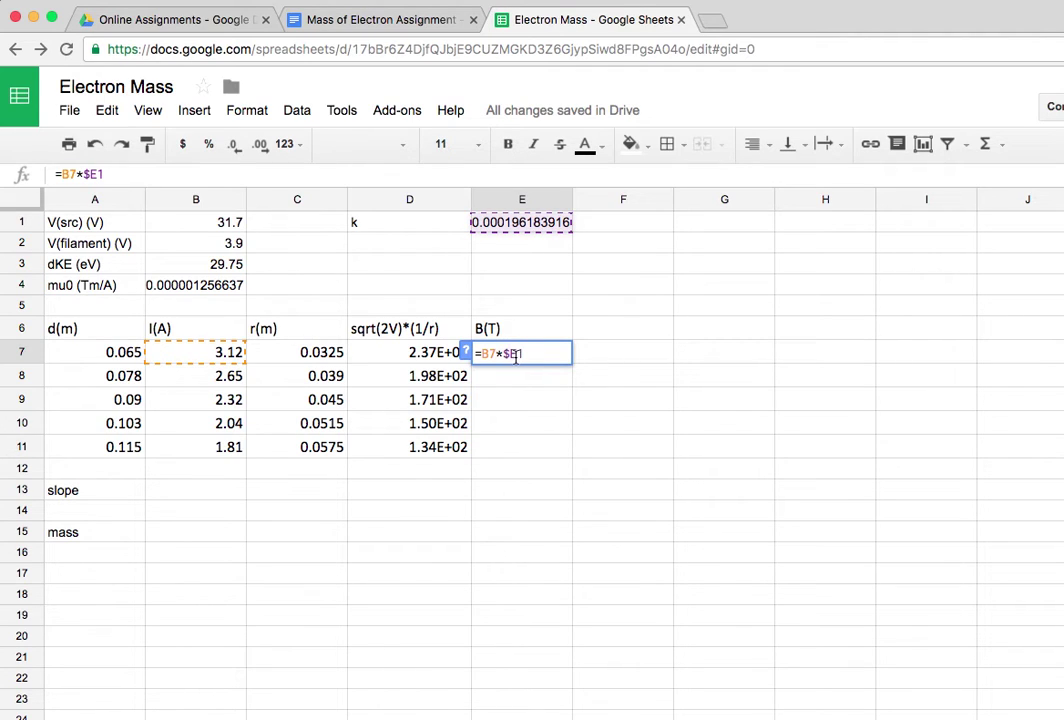
pyautogui.click(514, 352)
pyautogui.write('$')
pyautogui.click(536, 352)
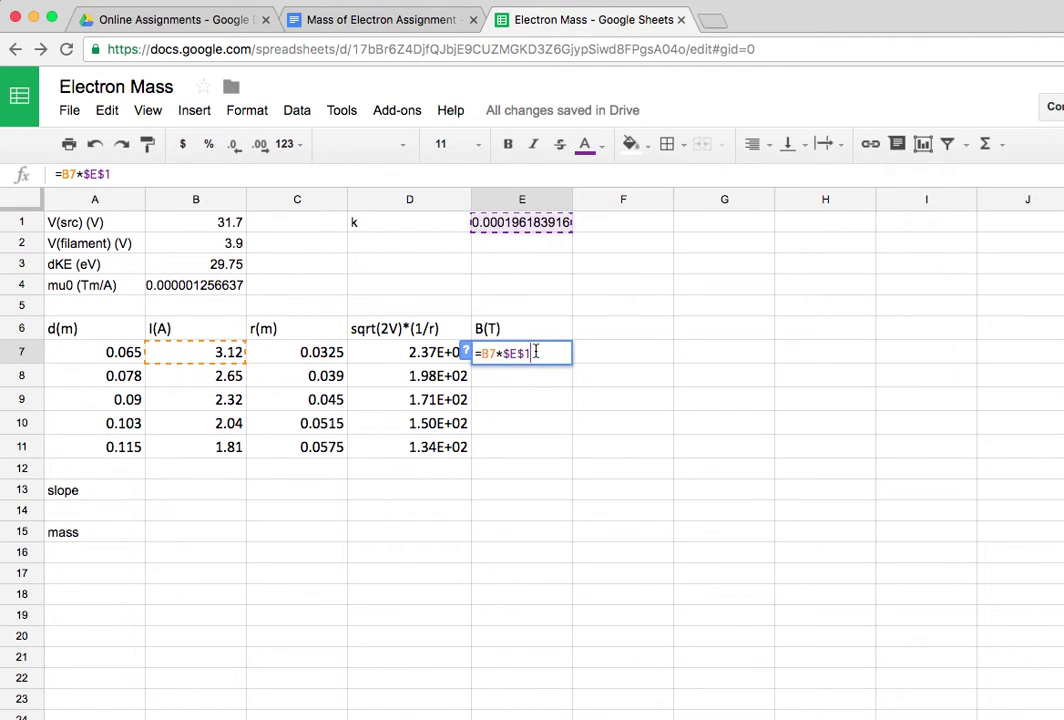
pyautogui.press('Return')
pyautogui.click(546, 351)
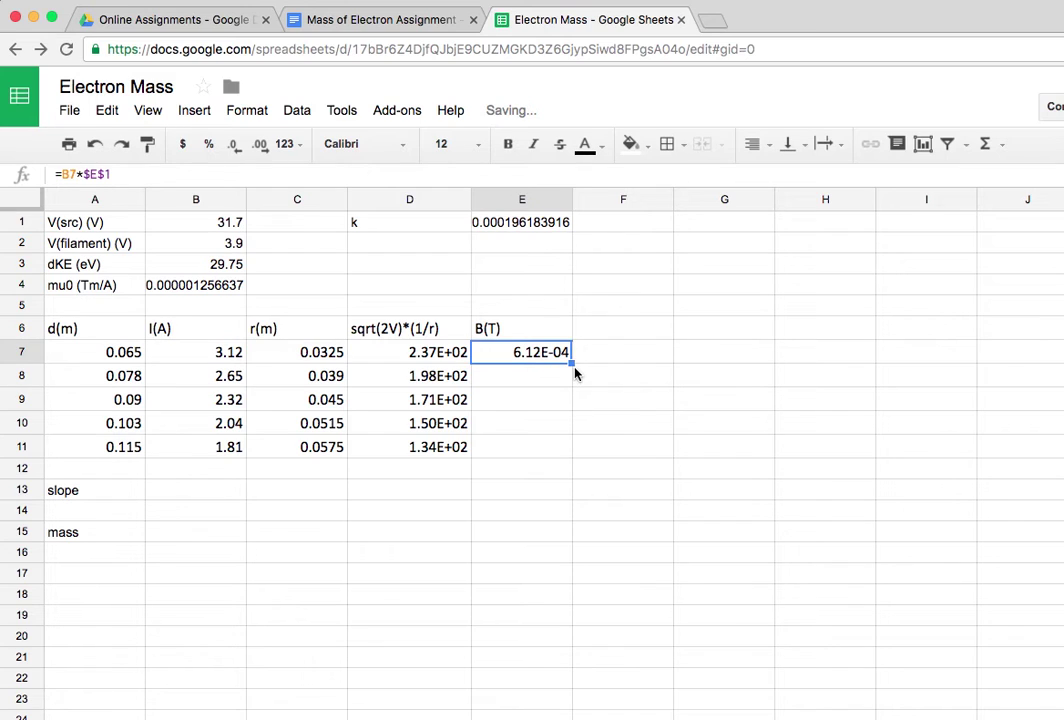
pyautogui.moveTo(572, 364); pyautogui.dragTo(563, 448)
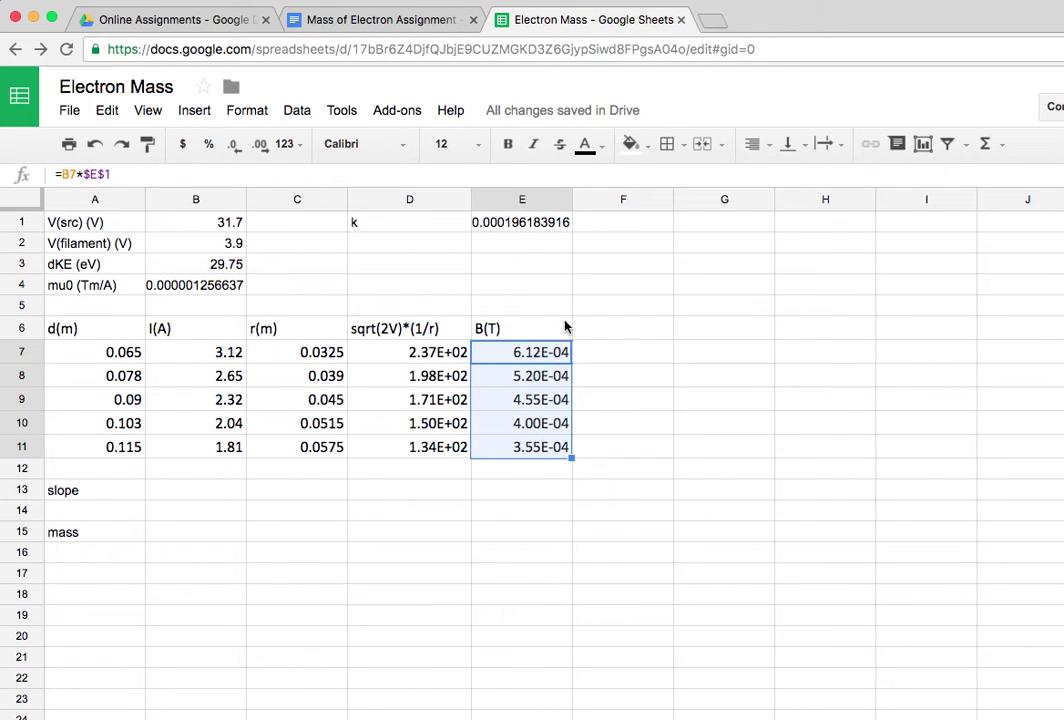
# Step: Select D6:E11 and insert it as a Scatter chart via Insert > Chart
pyautogui.click(410, 335)
pyautogui.keyDown('shift'); pyautogui.click(535, 448); pyautogui.keyUp('shift')
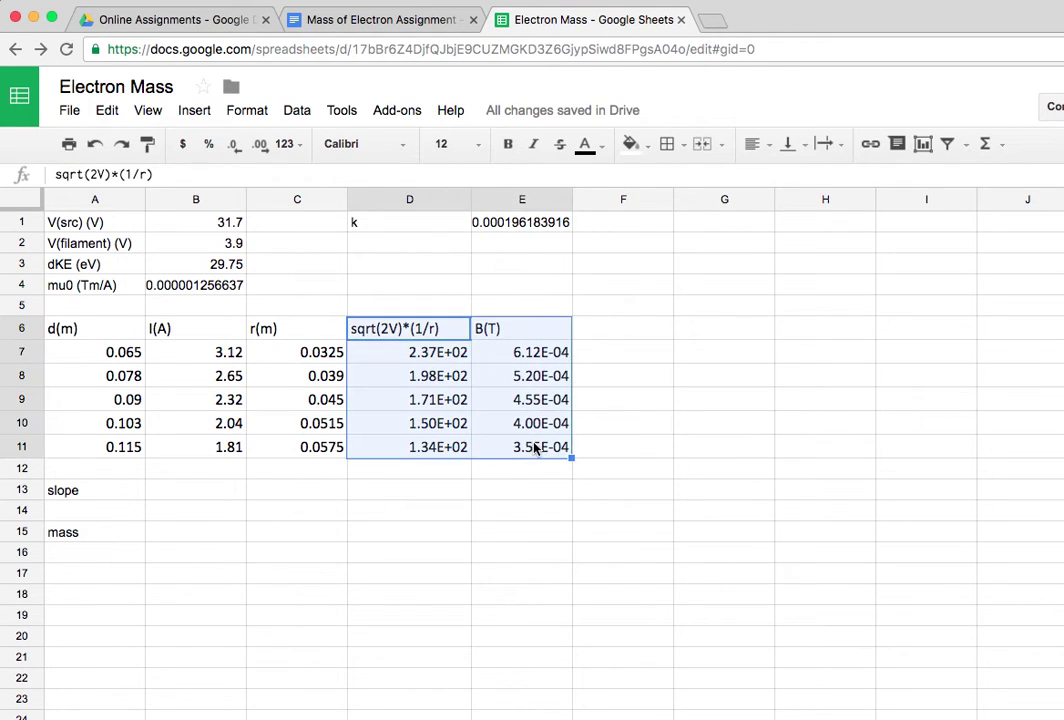
pyautogui.click(194, 111)
pyautogui.click(364, 268)
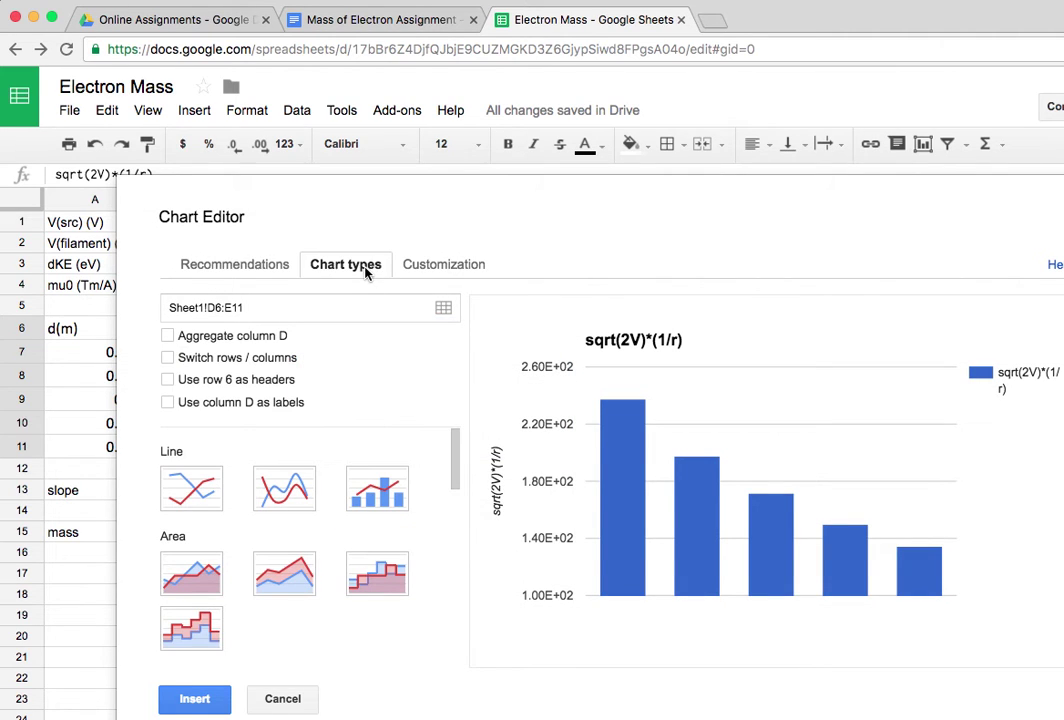
pyautogui.moveTo(457, 437); pyautogui.dragTo(449, 553)
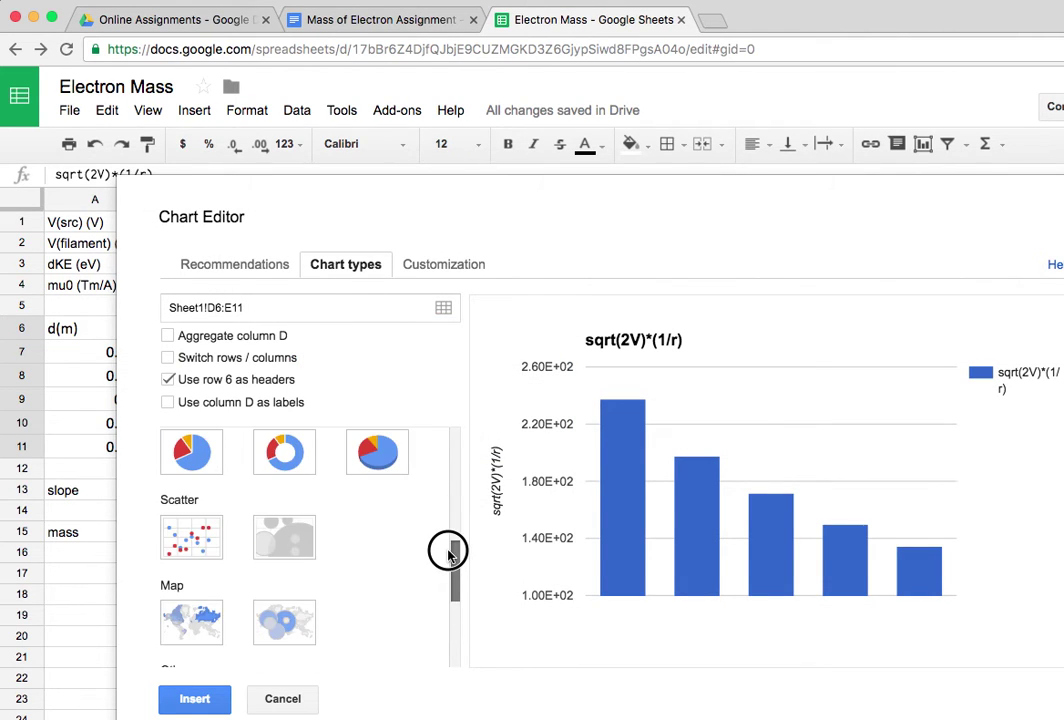
pyautogui.click(182, 533)
pyautogui.click(206, 698)
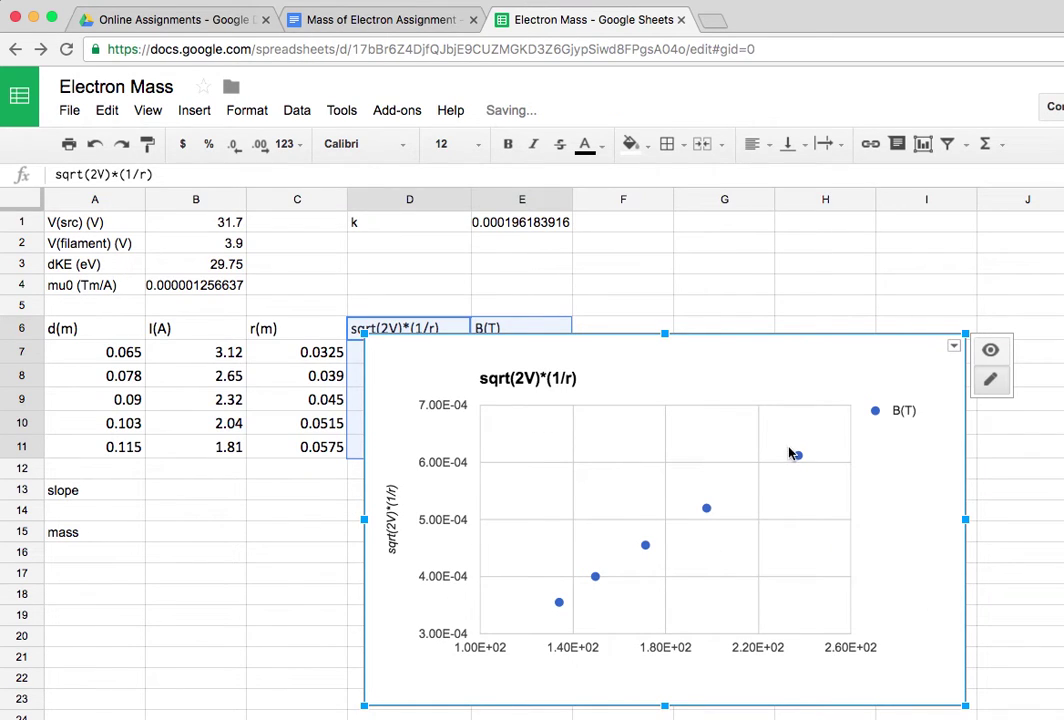
# Step: Remove the B(T) legend from the scatter chart
pyautogui.click(880, 418)
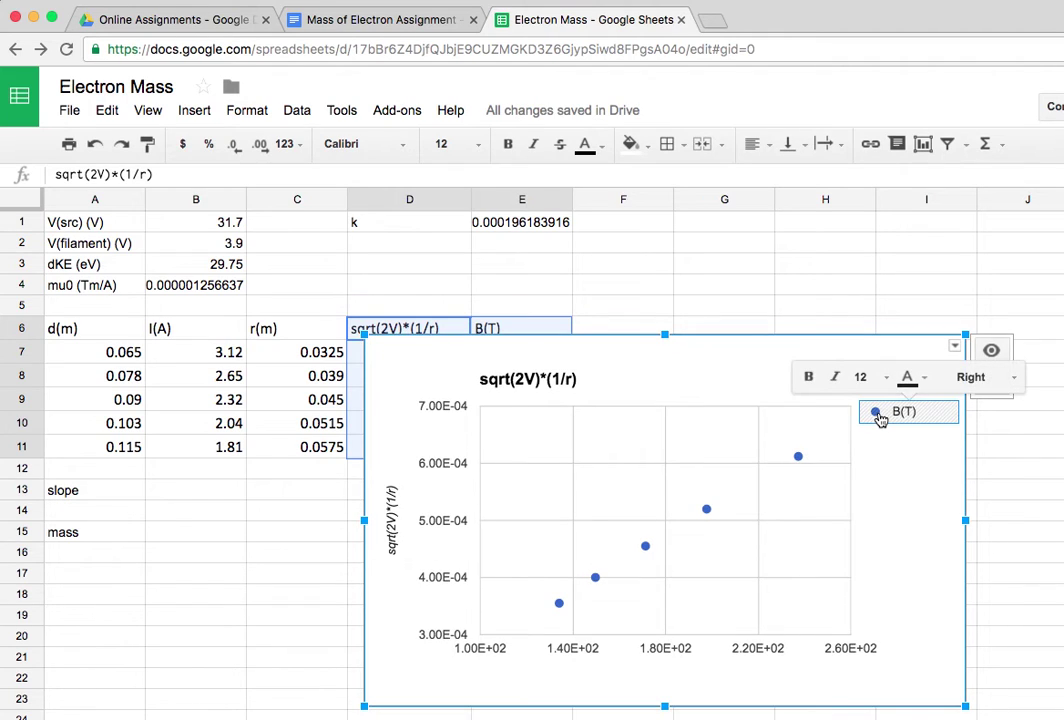
pyautogui.press('Delete')
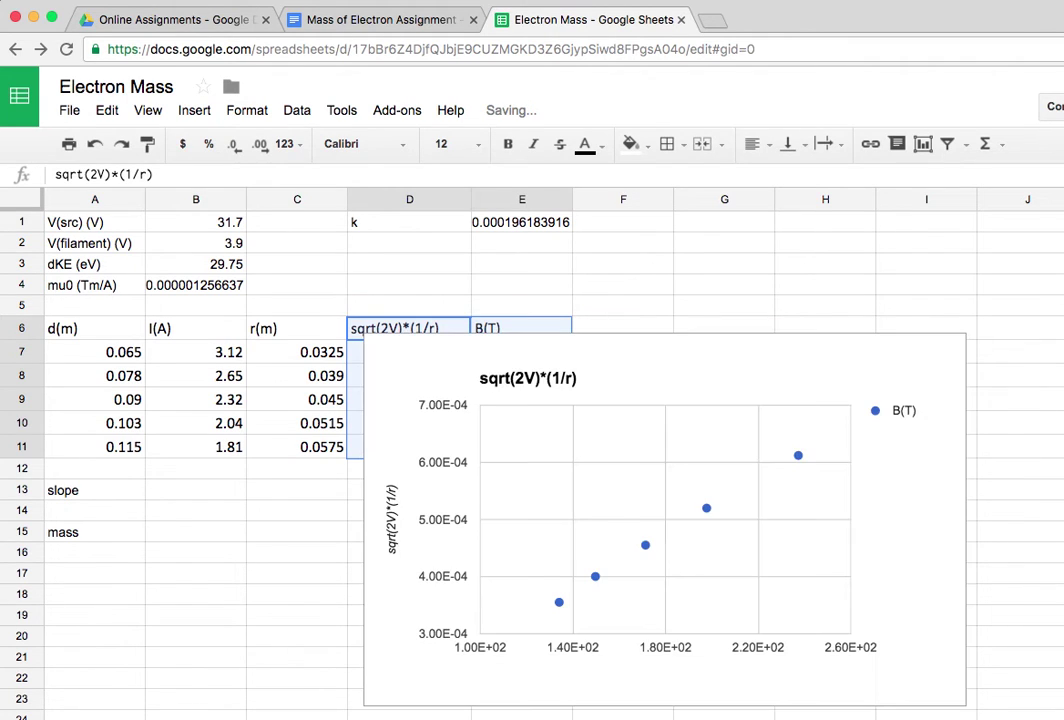
pyautogui.click(876, 411)
pyautogui.click(877, 413)
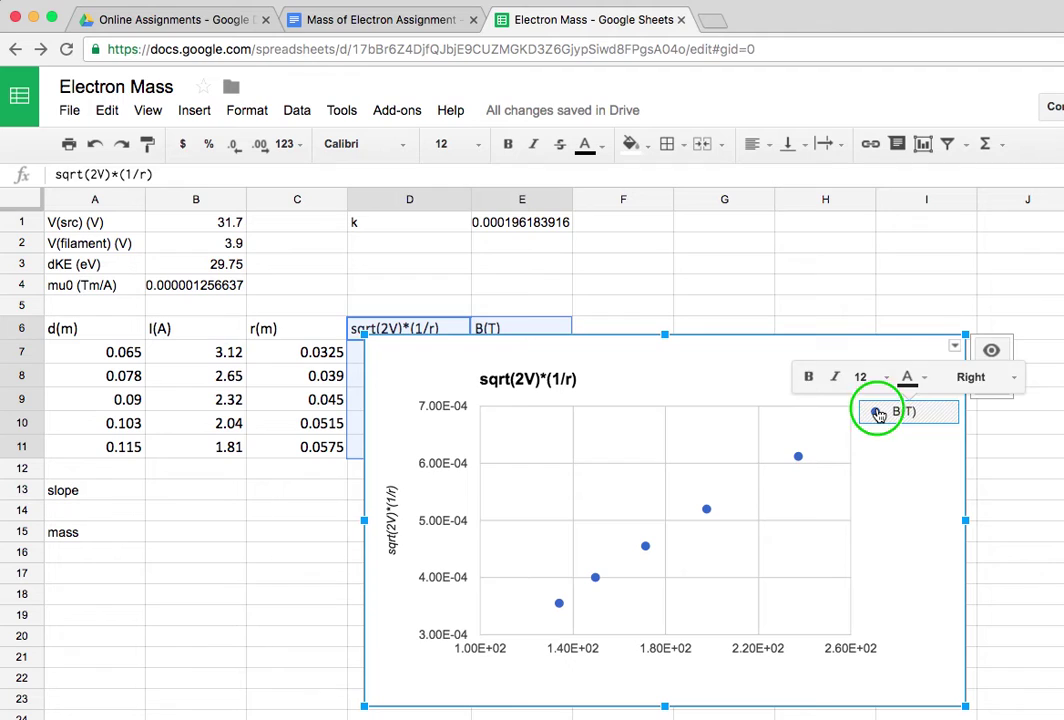
pyautogui.rightClick(878, 413)
pyautogui.click(908, 457)
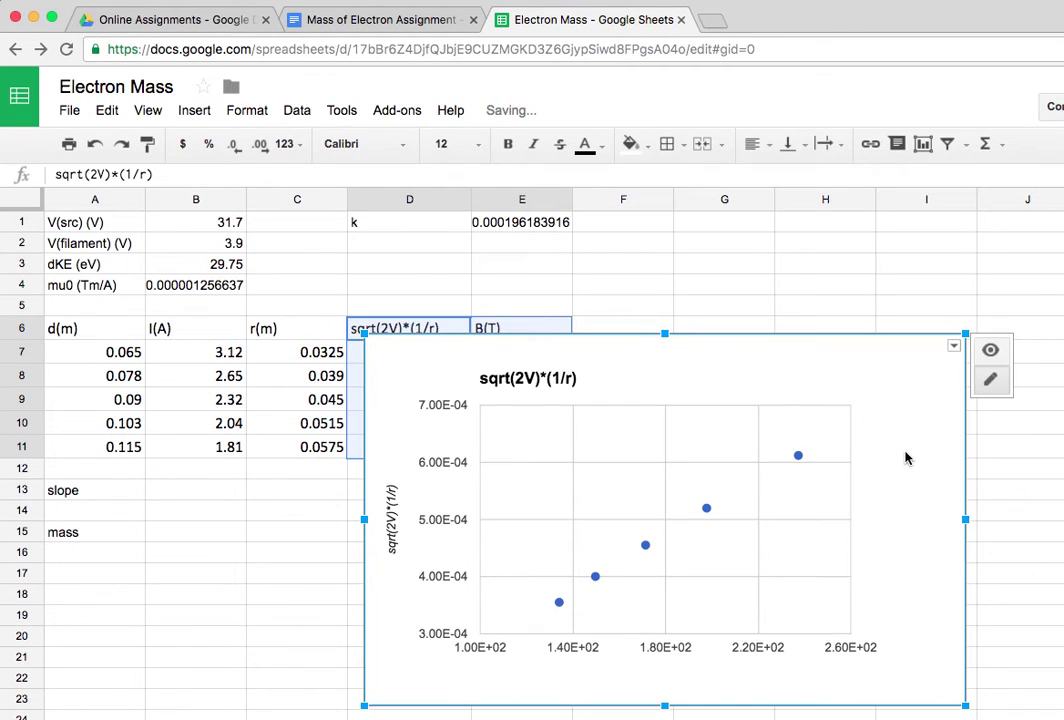
# Step: Add a Linear trendline to the scatter chart's data series
pyautogui.click(643, 545)
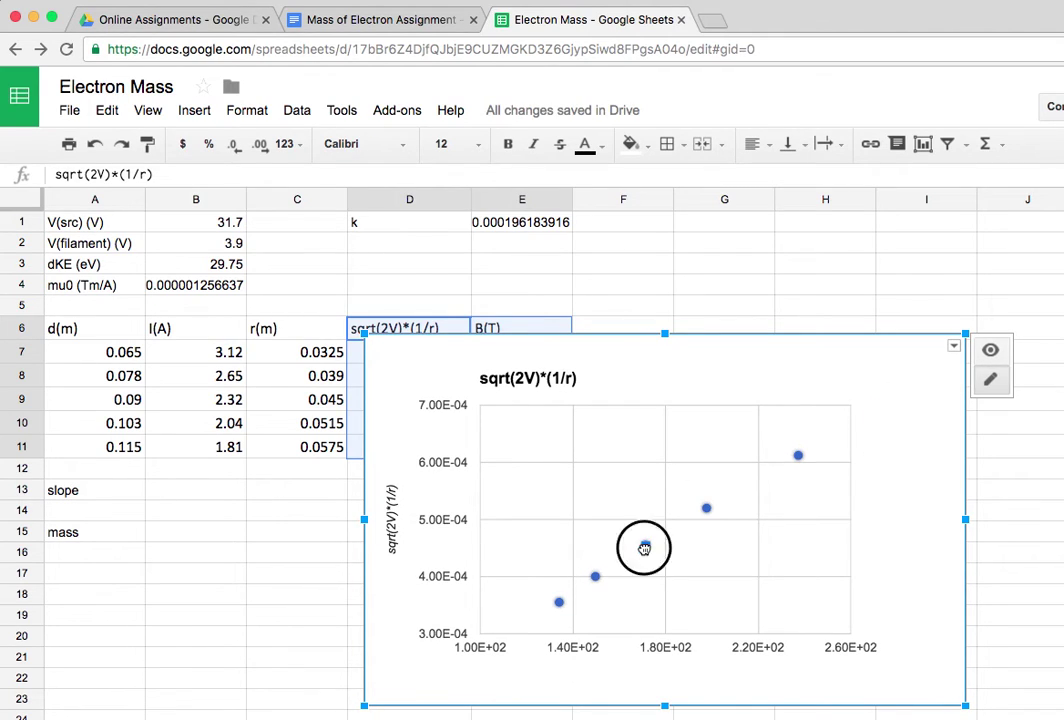
pyautogui.click(670, 517)
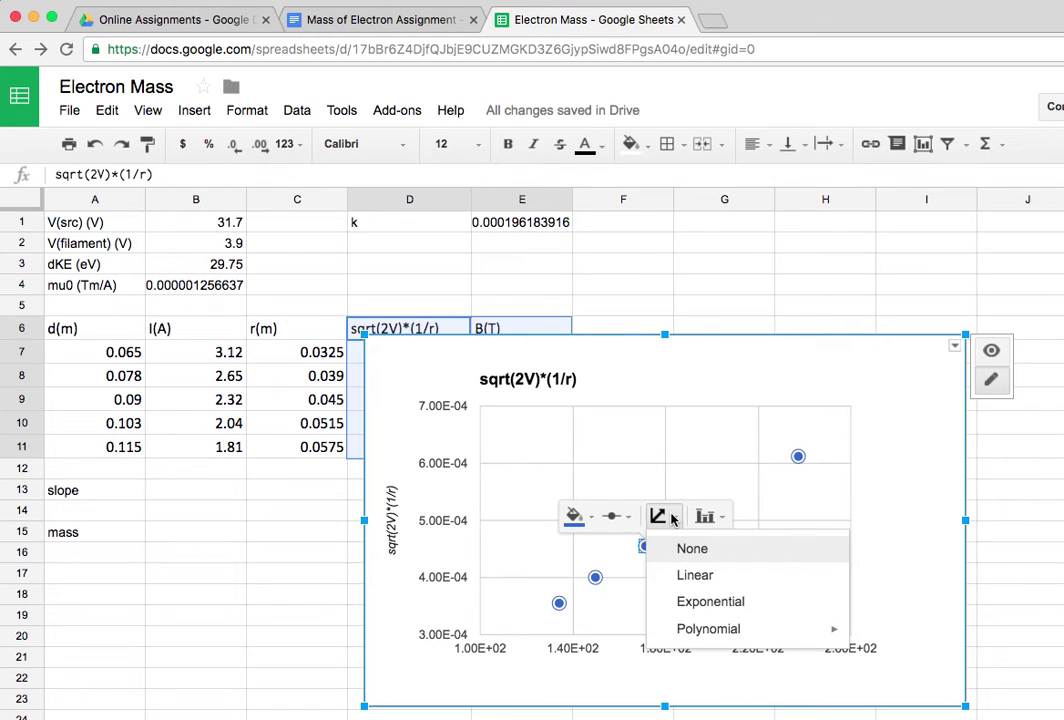
pyautogui.click(689, 577)
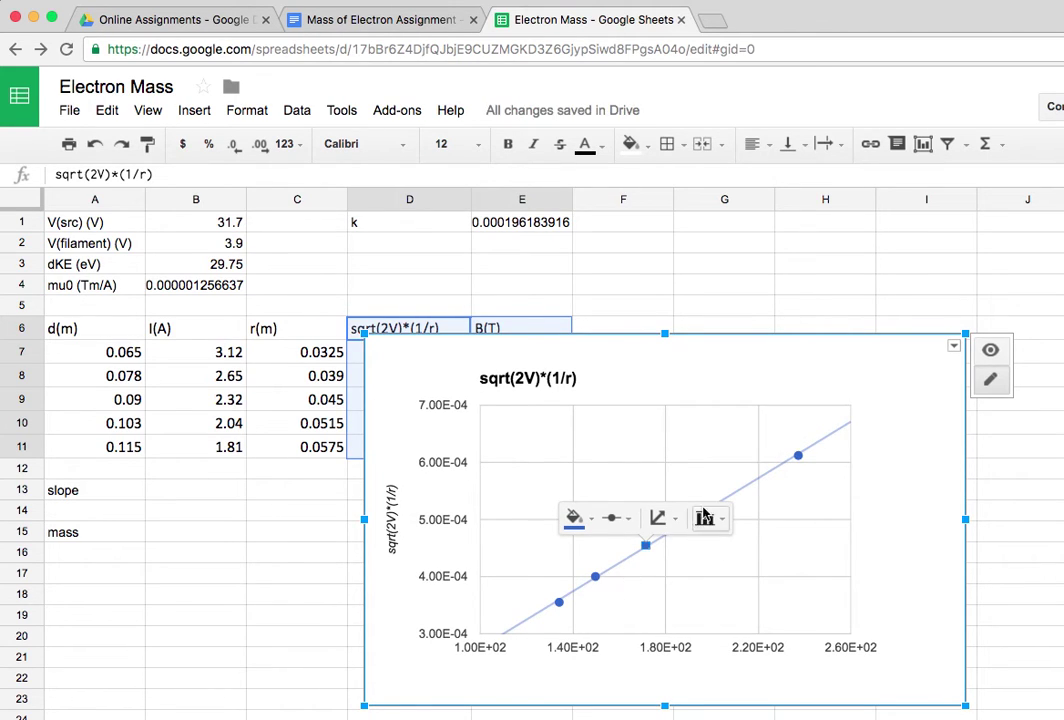
pyautogui.click(766, 516)
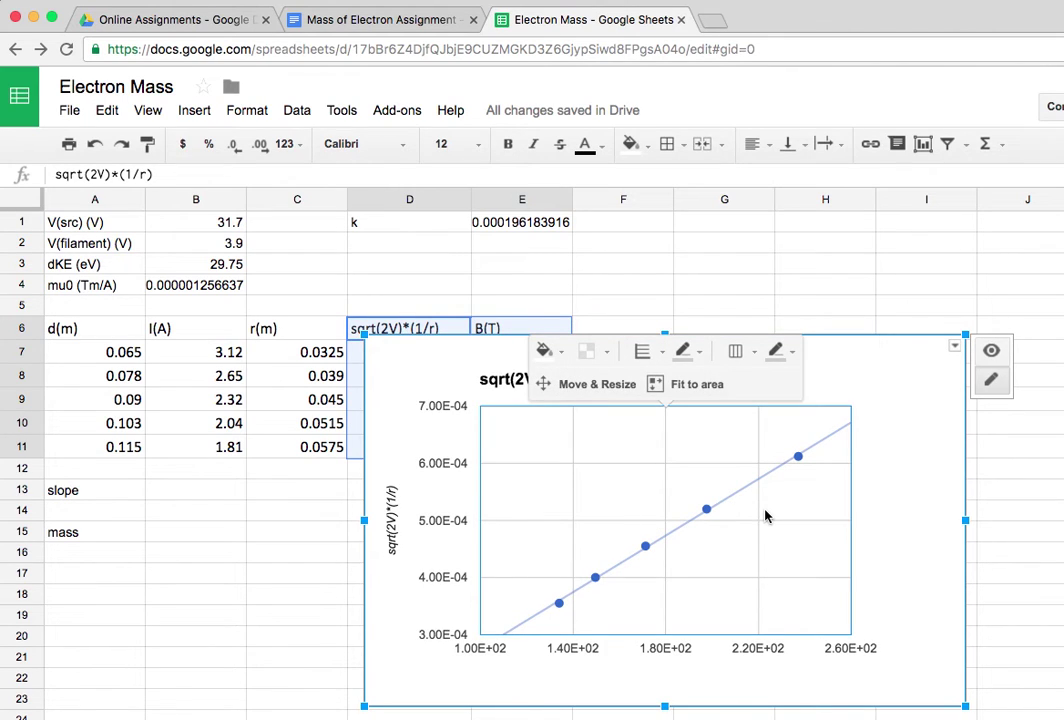
pyautogui.click(955, 346)
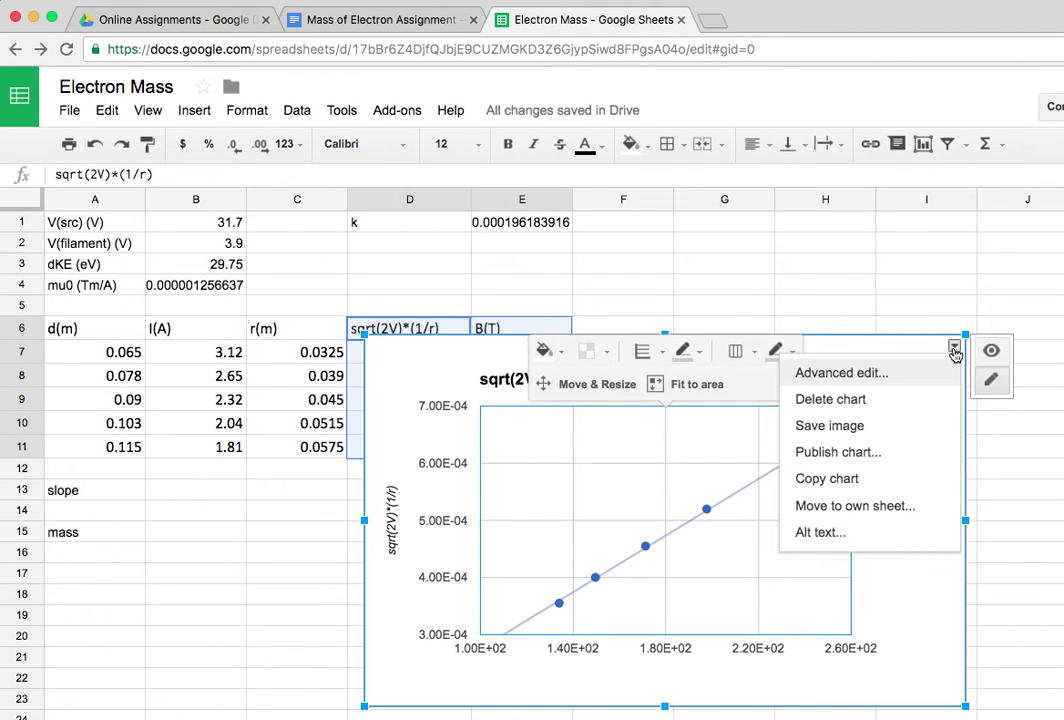
# Step: Open the chart's Advanced edit to read the trendline equation's slope
pyautogui.click(868, 377)
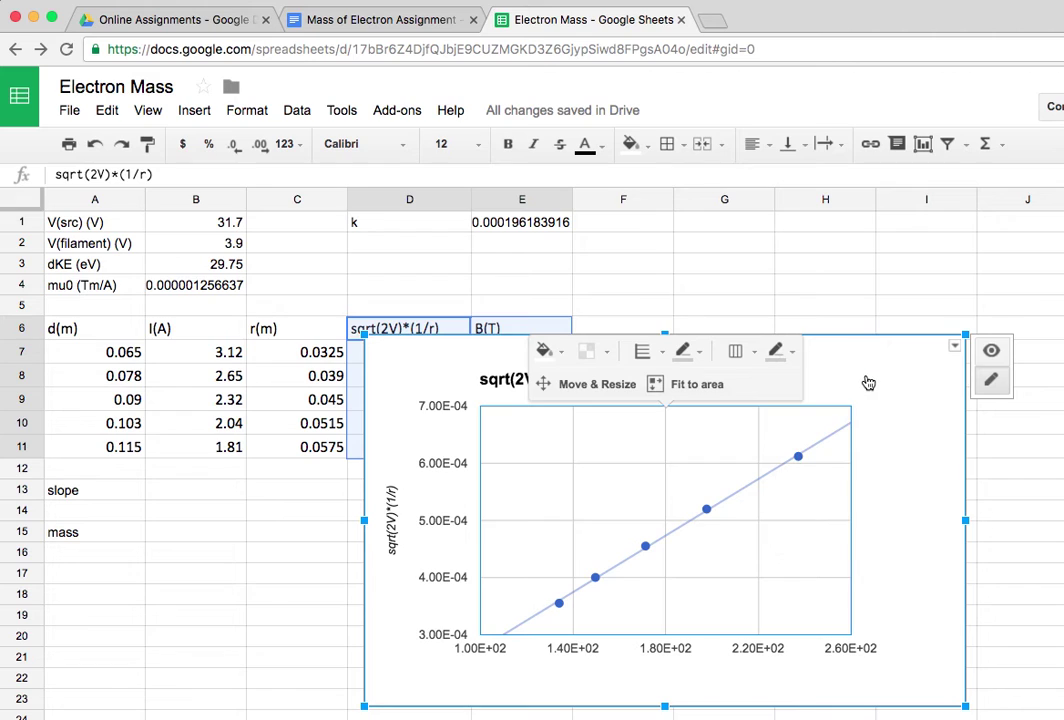
pyautogui.moveTo(860, 449)
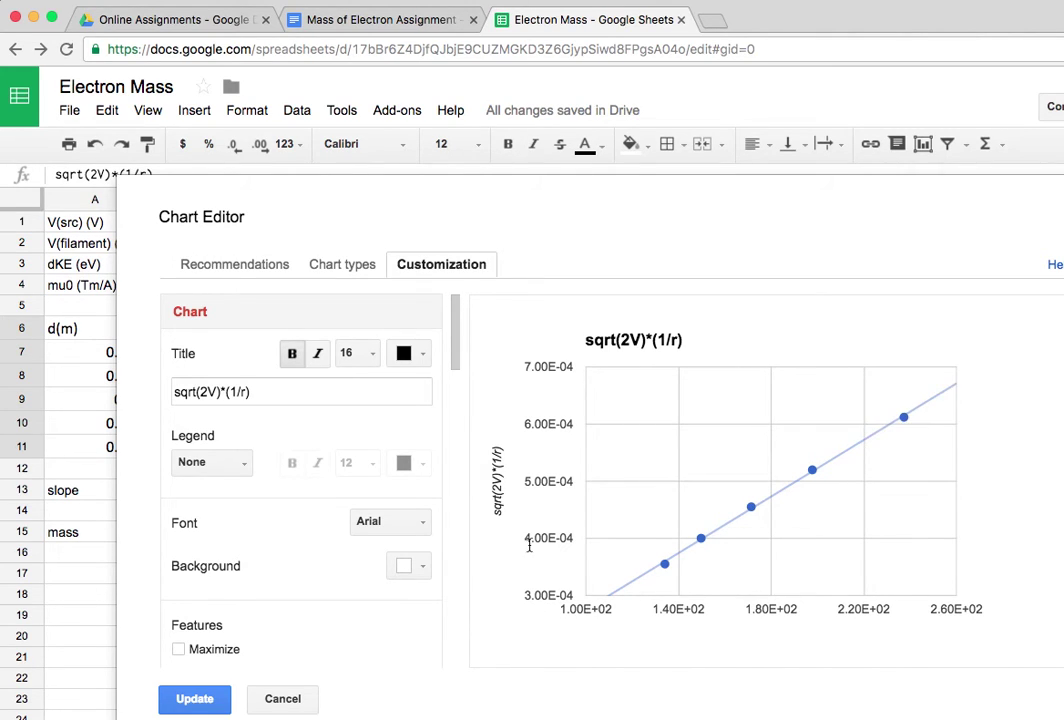
pyautogui.click(210, 700)
# Step: Enter the slope 2.476e-6 in B13, displayed as 2.48E-06
pyautogui.click(192, 490)
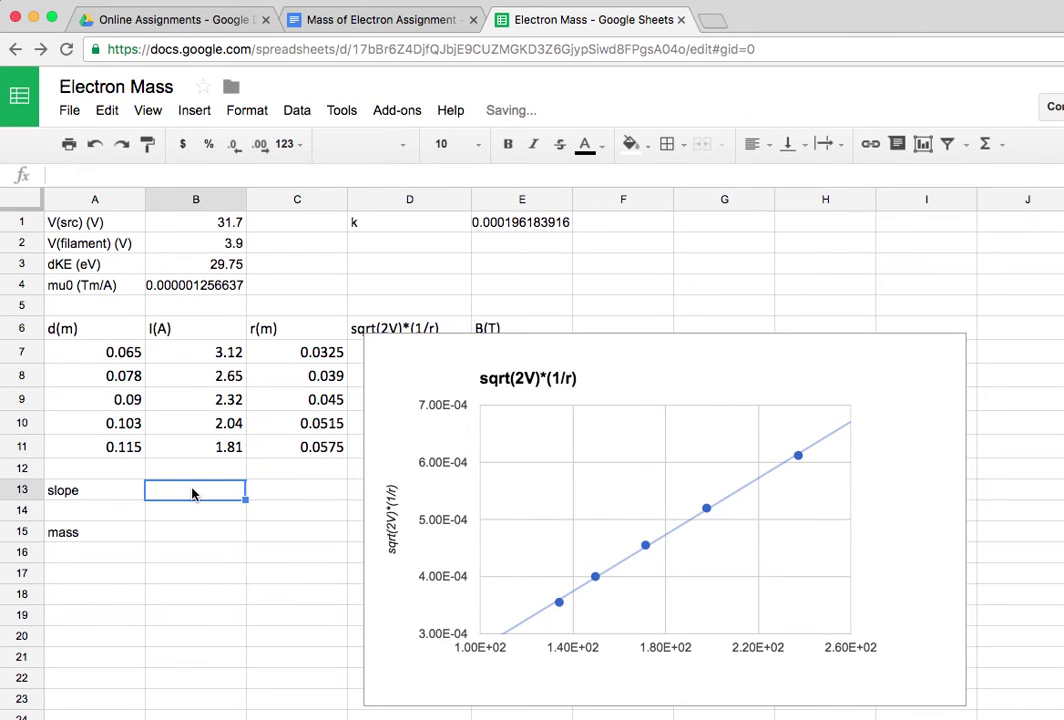
pyautogui.write('2.476')
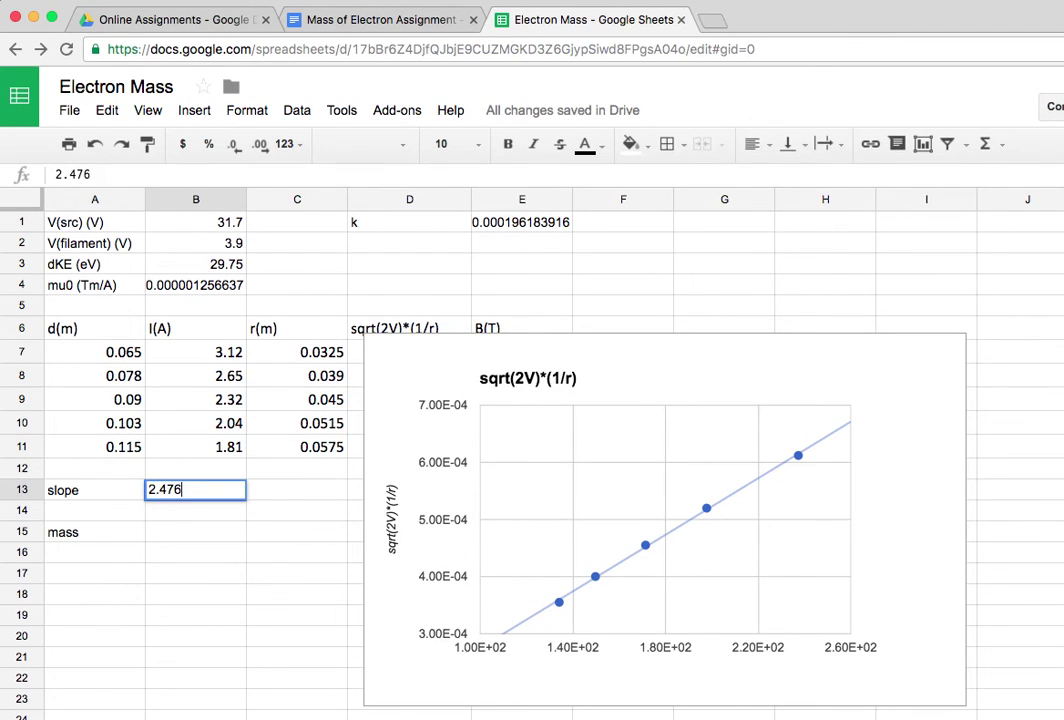
pyautogui.write('e-6')
pyautogui.press('Return')
pyautogui.click(197, 530)
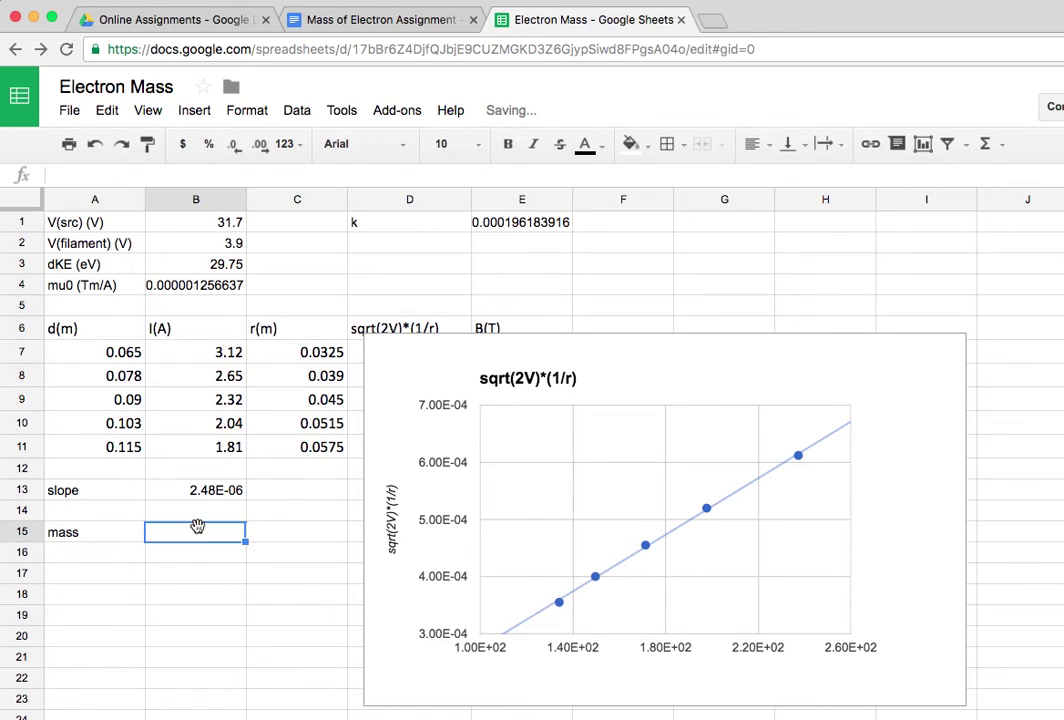
pyautogui.click(409, 29)
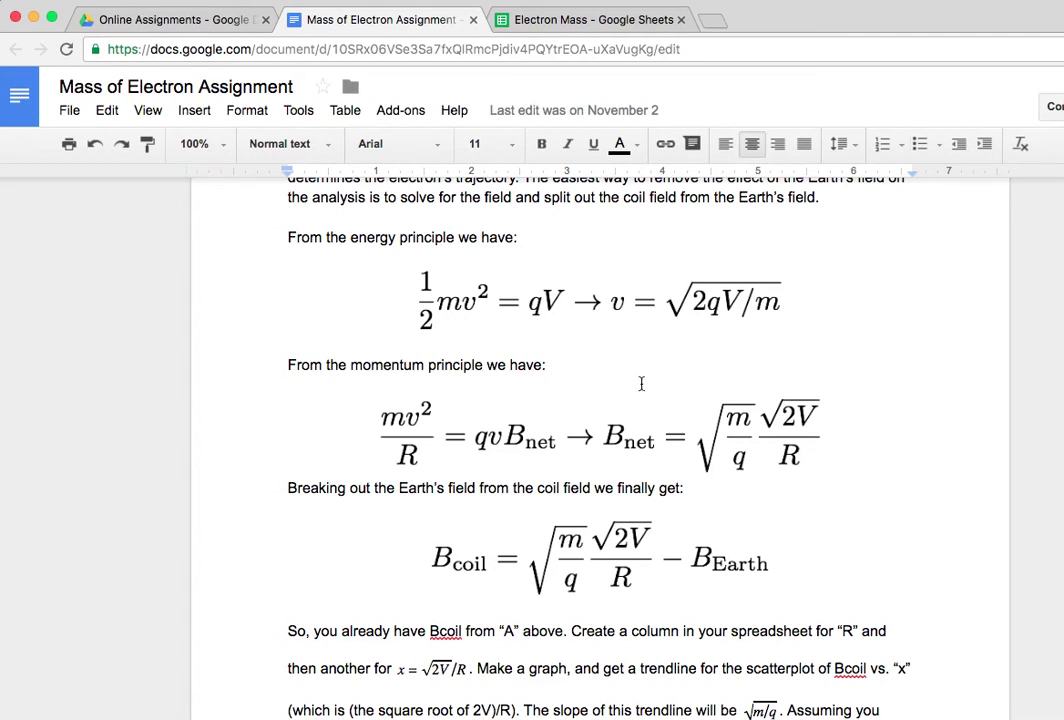
pyautogui.click(524, 19)
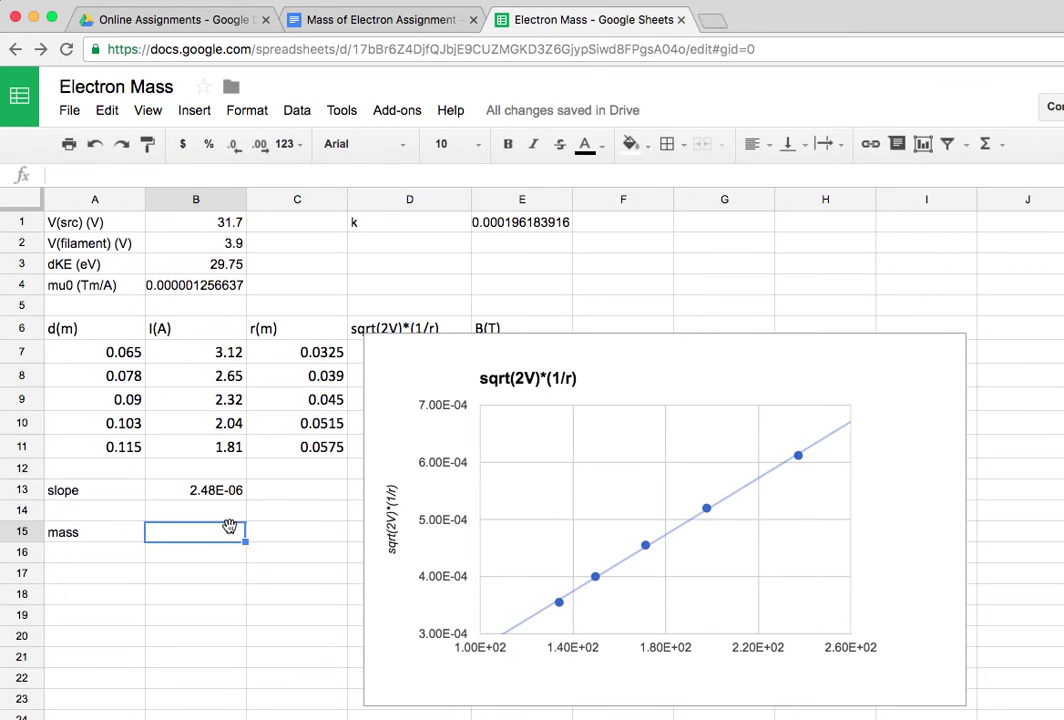
# Step: Enter =B13^2*1.602e-19 in B15 to square the slope and multiply by the electron charge
pyautogui.write('=')
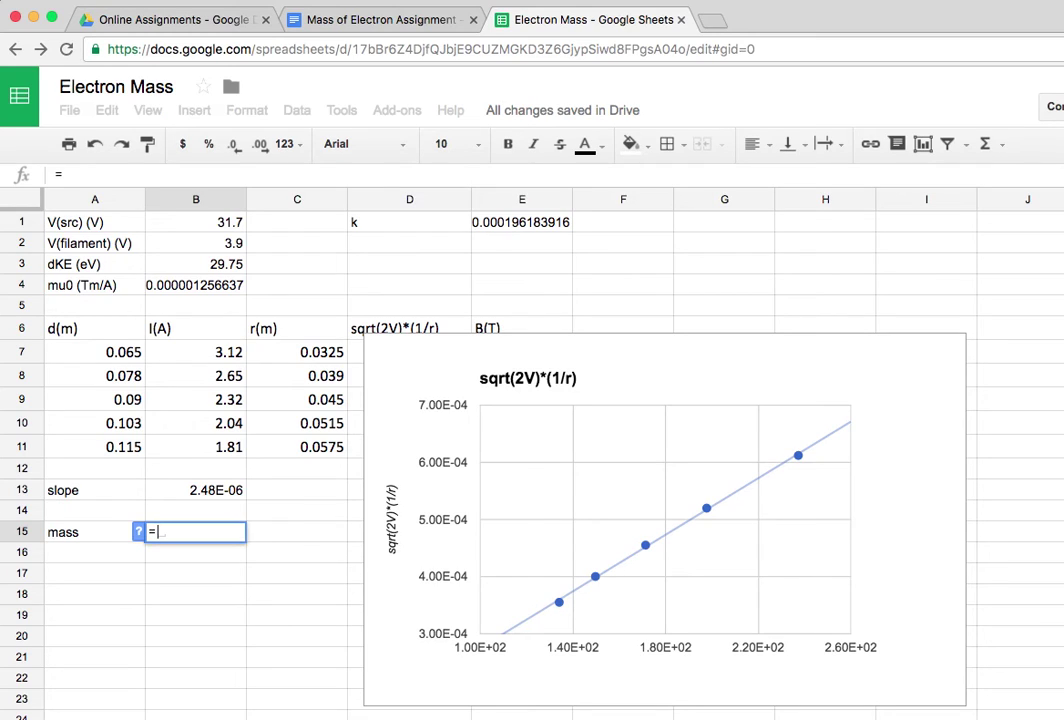
pyautogui.click(209, 492)
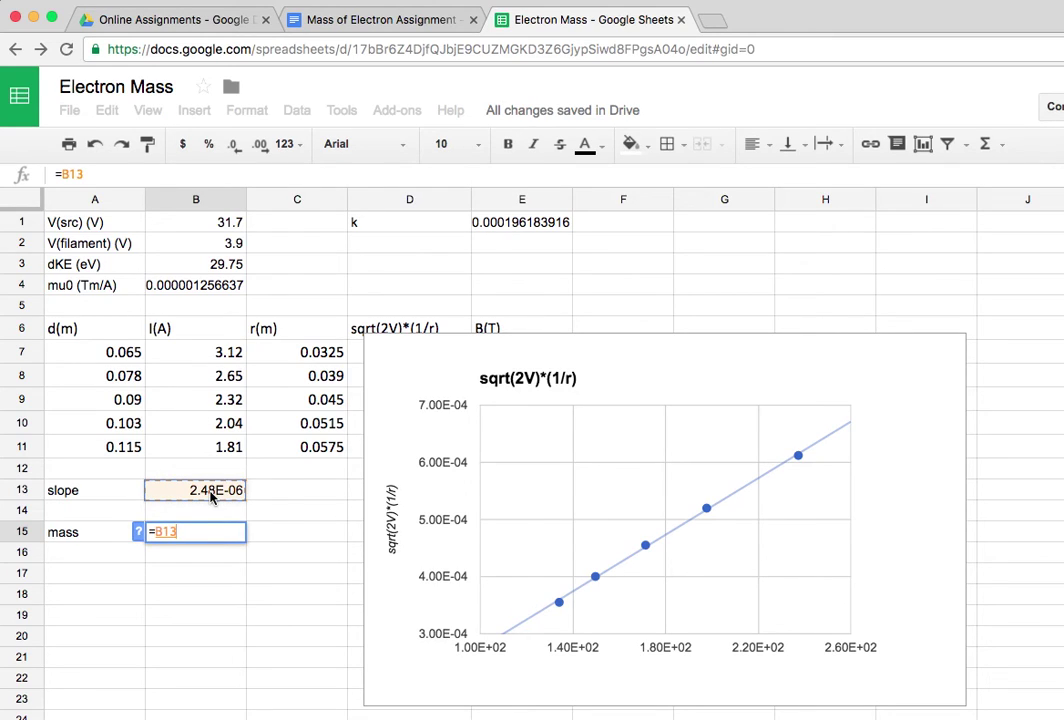
pyautogui.write('^2')
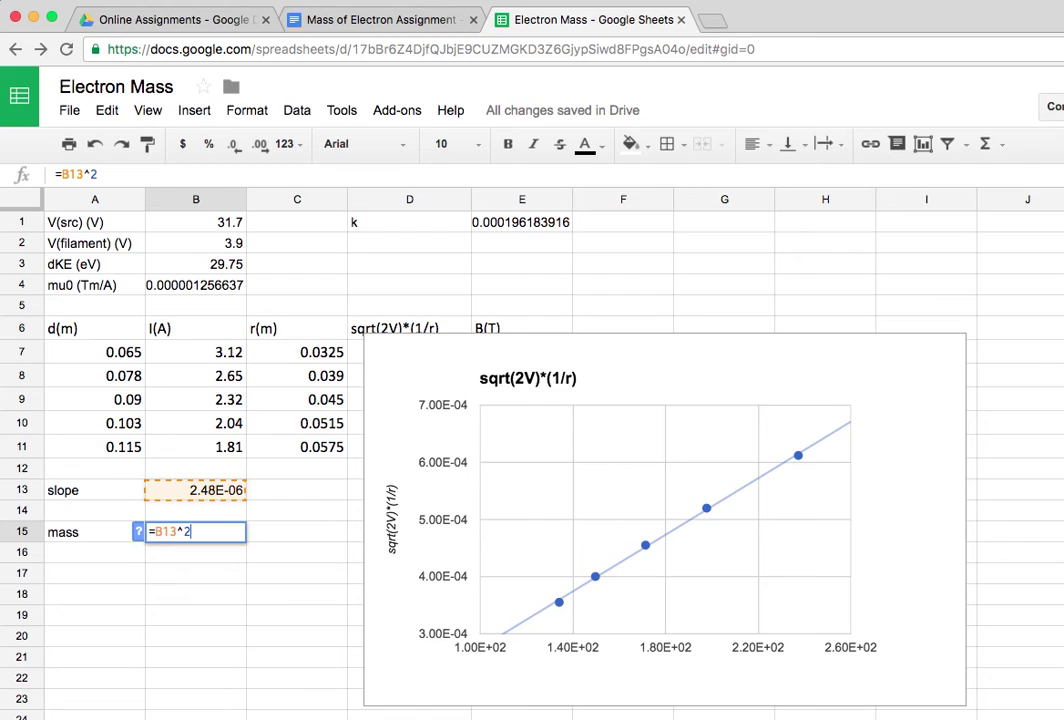
pyautogui.write('*')
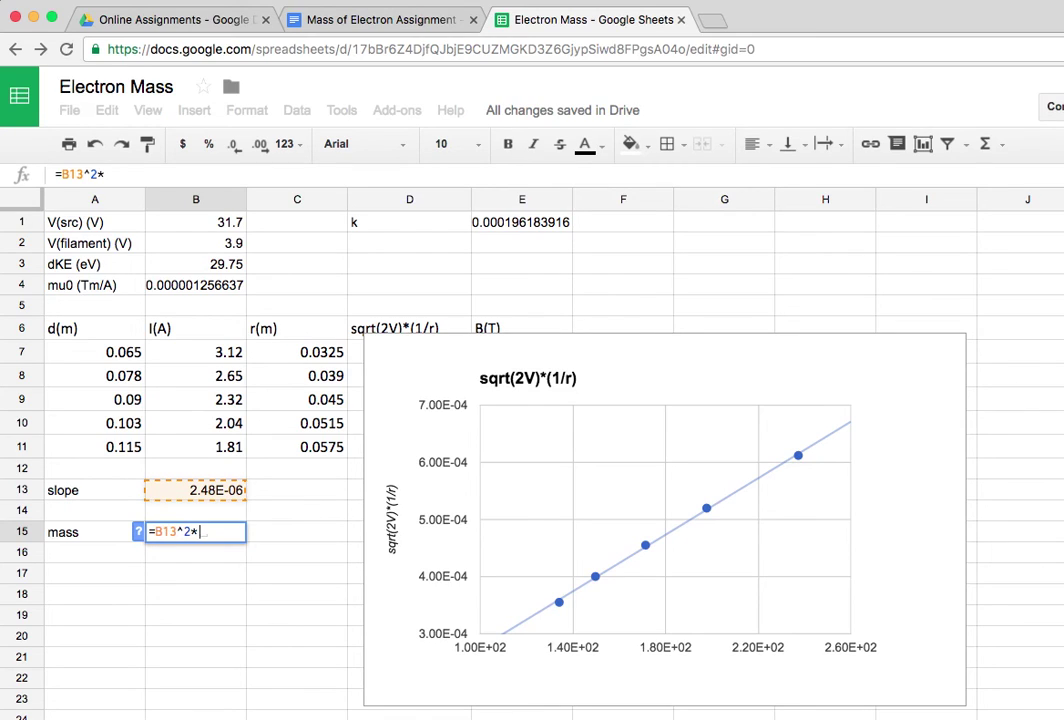
pyautogui.write('1.602e')
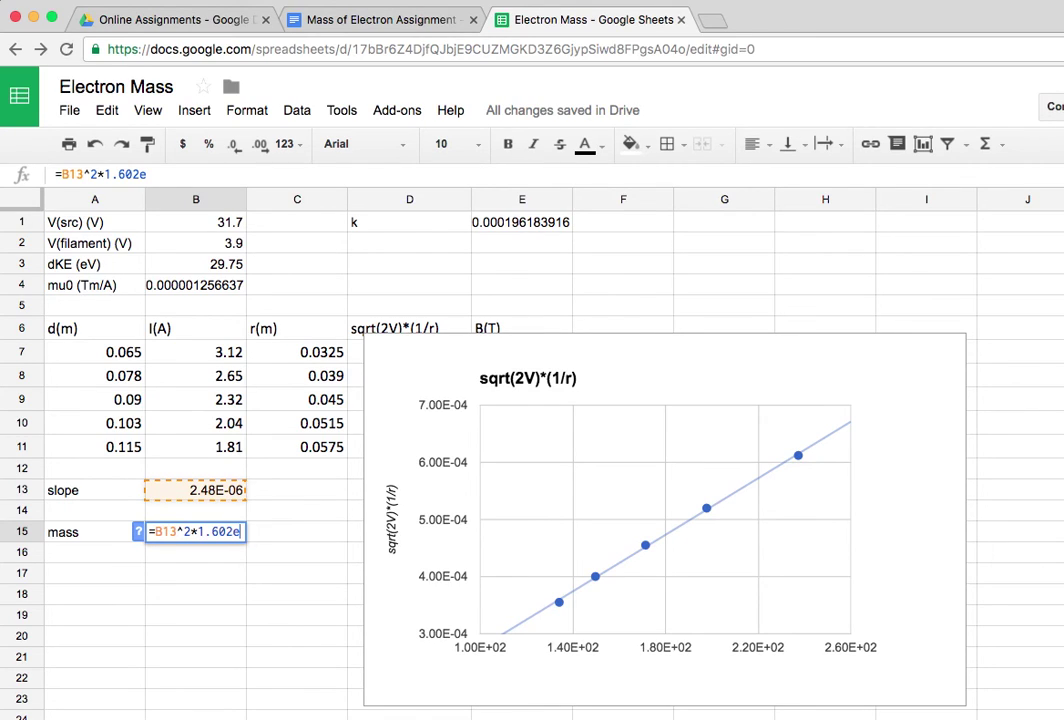
pyautogui.write('-19')
pyautogui.press('Return')
# Step: Append *1e31 to the B15 formula so the mass reads 9.821182752
pyautogui.click(195, 533)
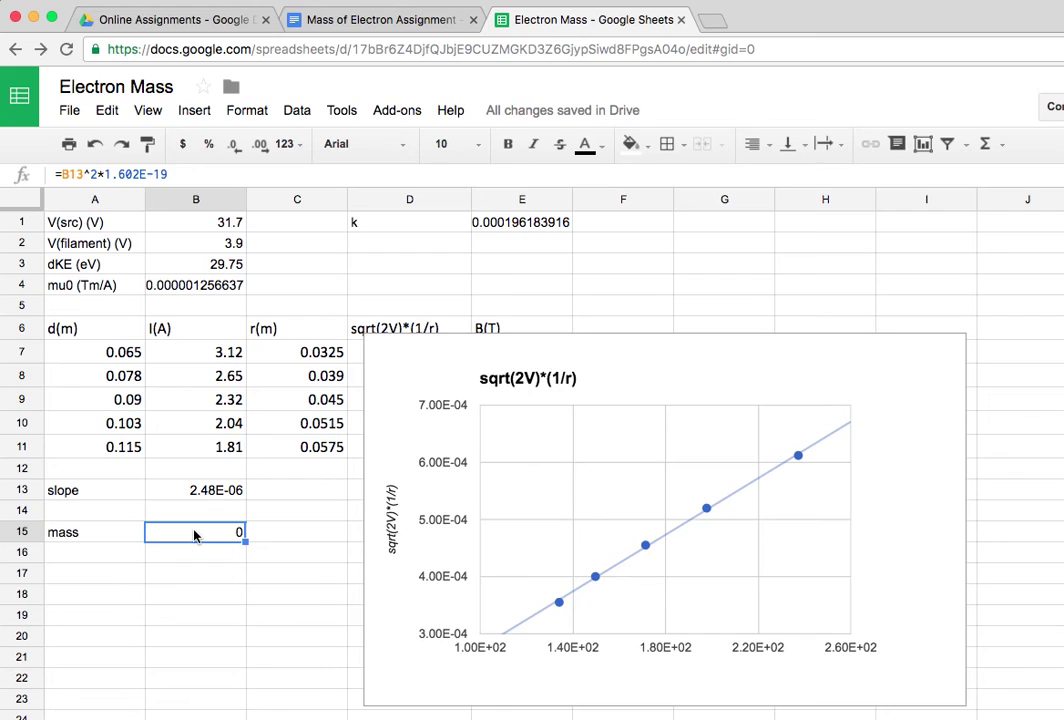
pyautogui.click(181, 176)
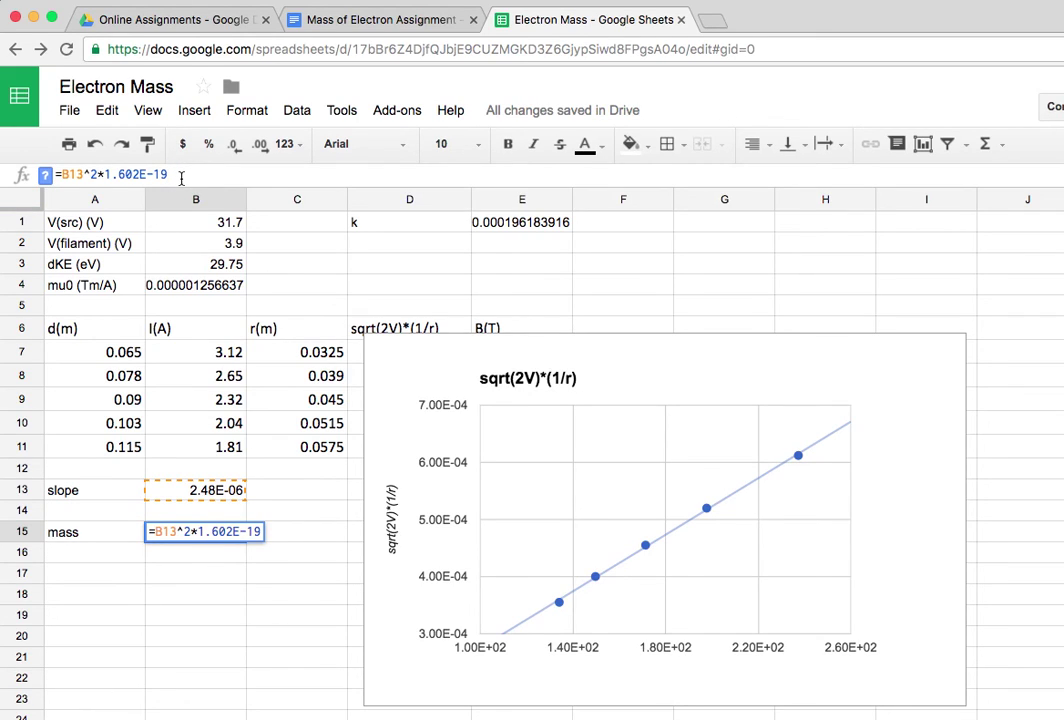
pyautogui.write('*')
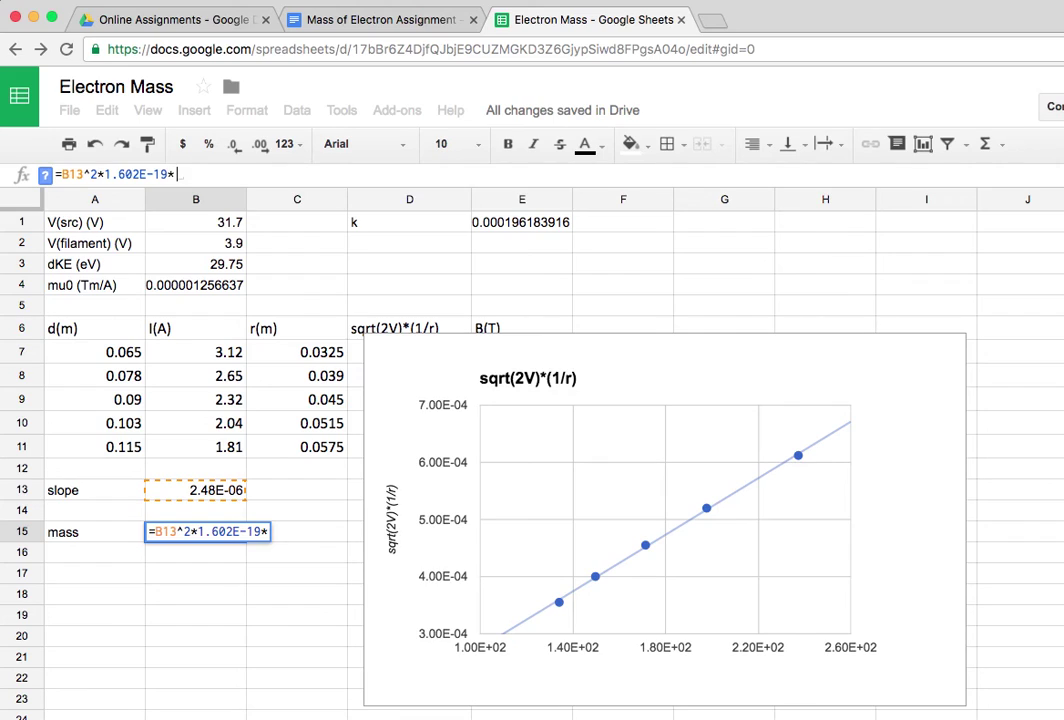
pyautogui.write('1e1')
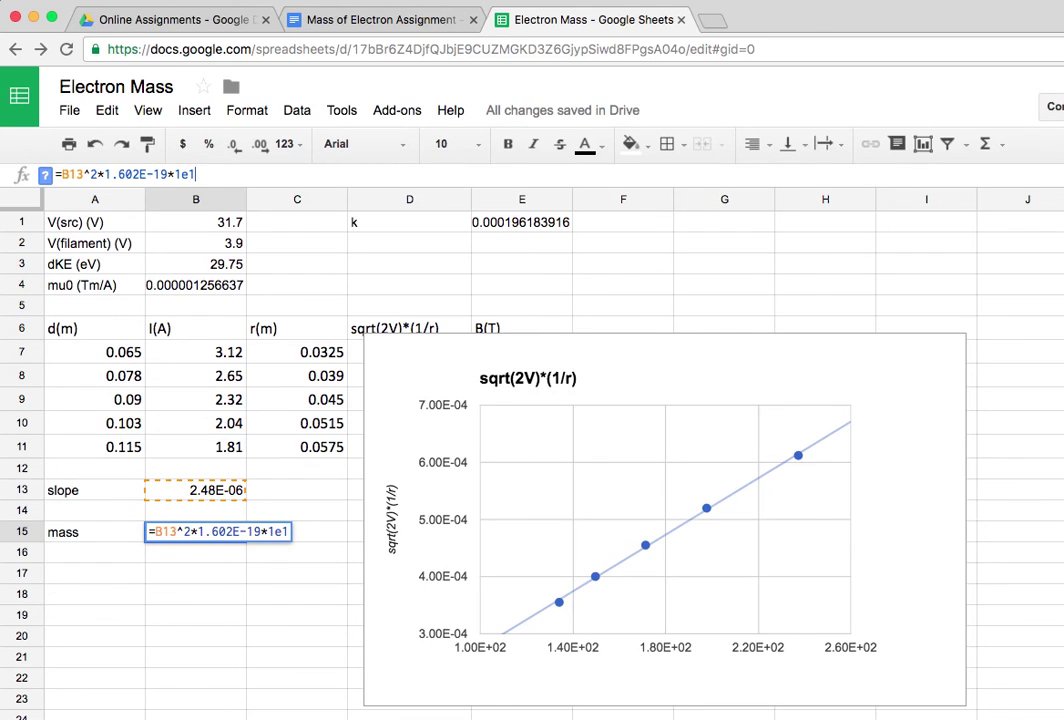
pyautogui.press('BackSpace')
pyautogui.write('31')
pyautogui.press('Return')
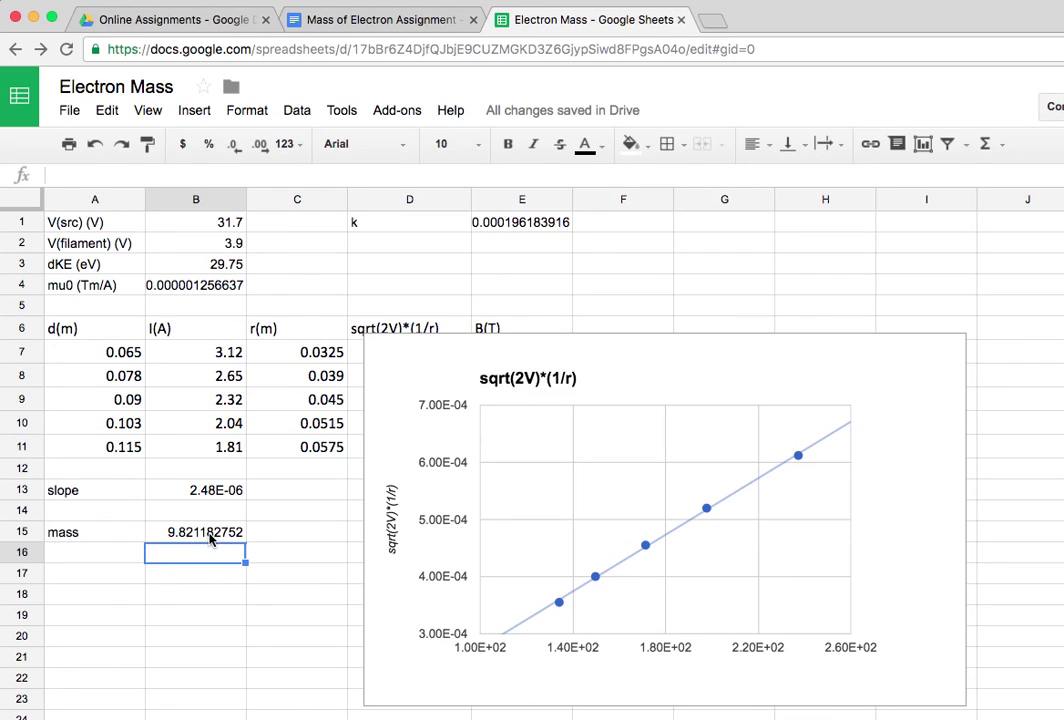
pyautogui.click(185, 536)
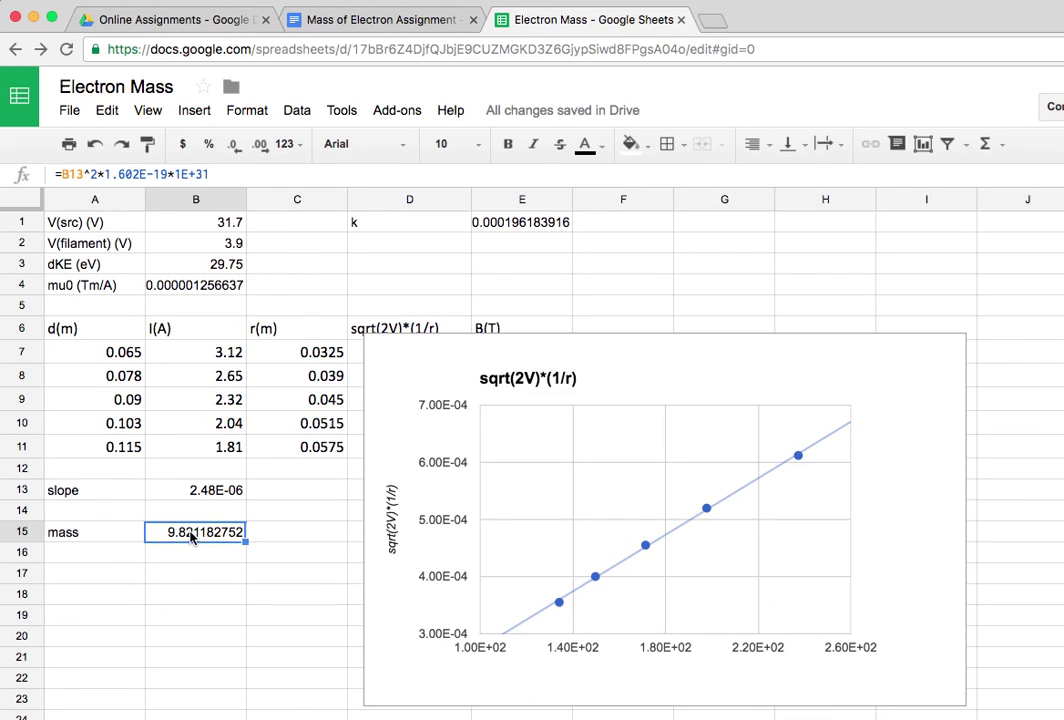